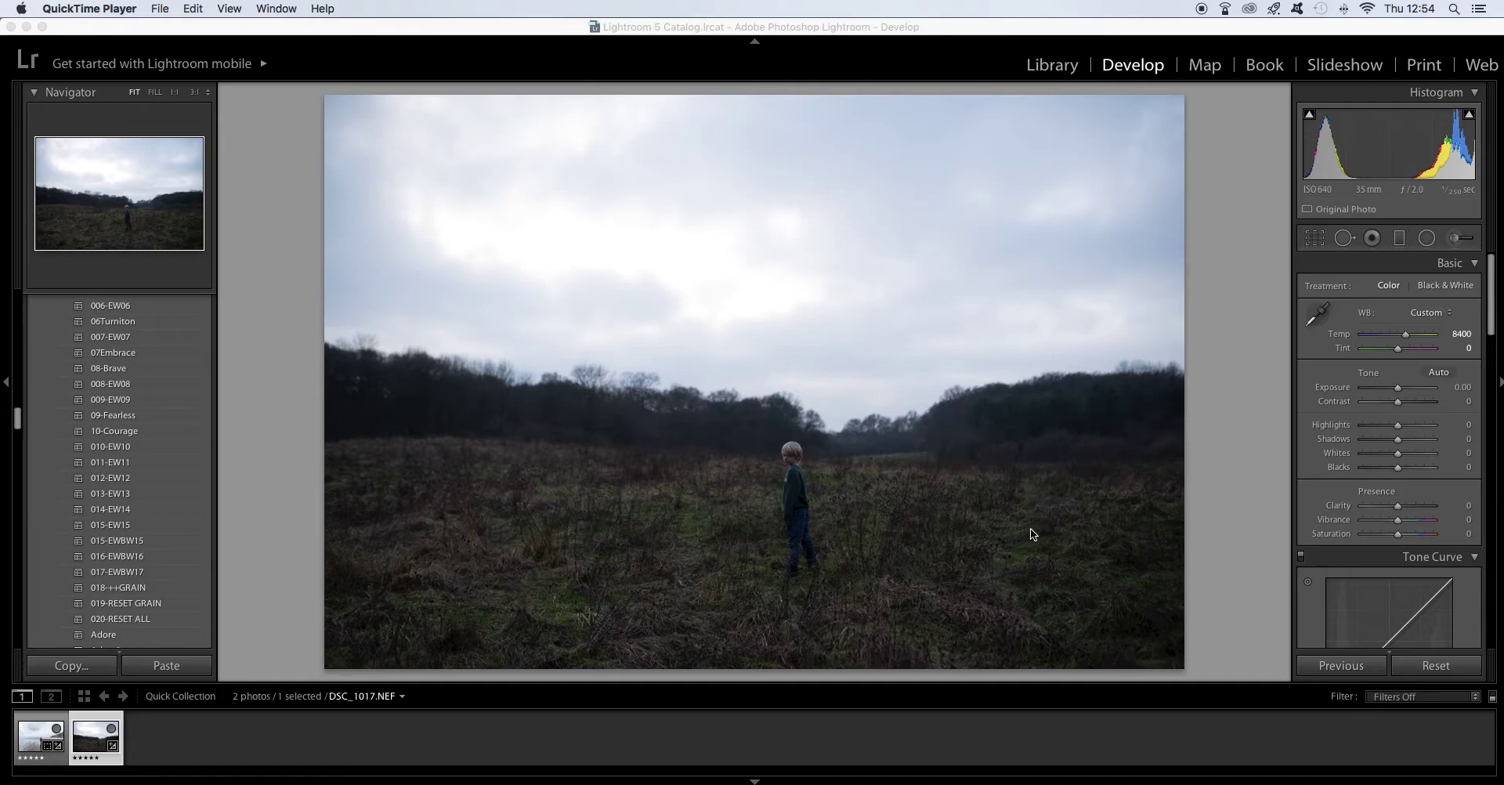
Raise the photo's exposure to +1.05 and apply the 012-EW12 user preset
drag(1396, 390, 1406, 392)
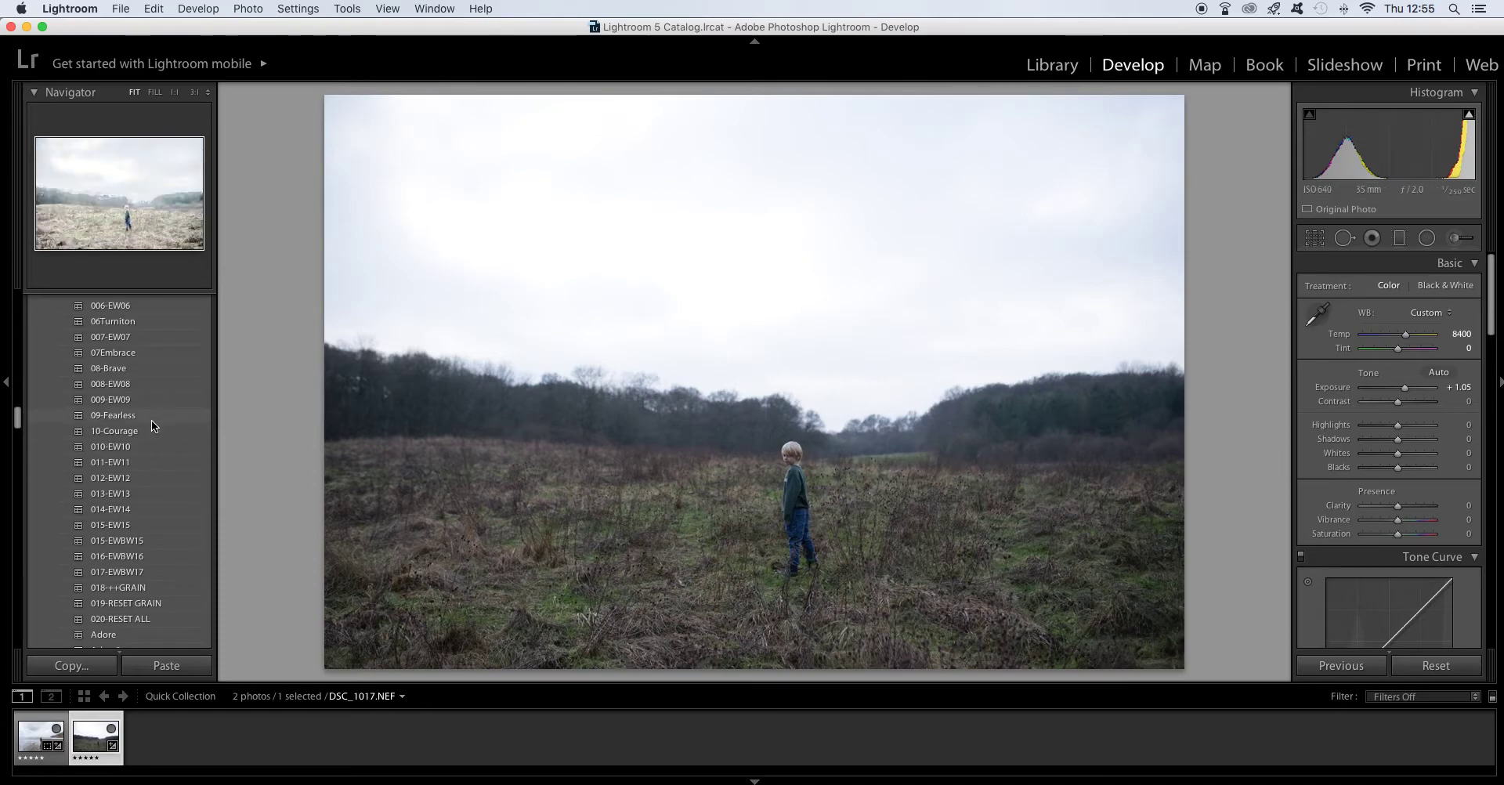
scroll(150, 350, up, 5)
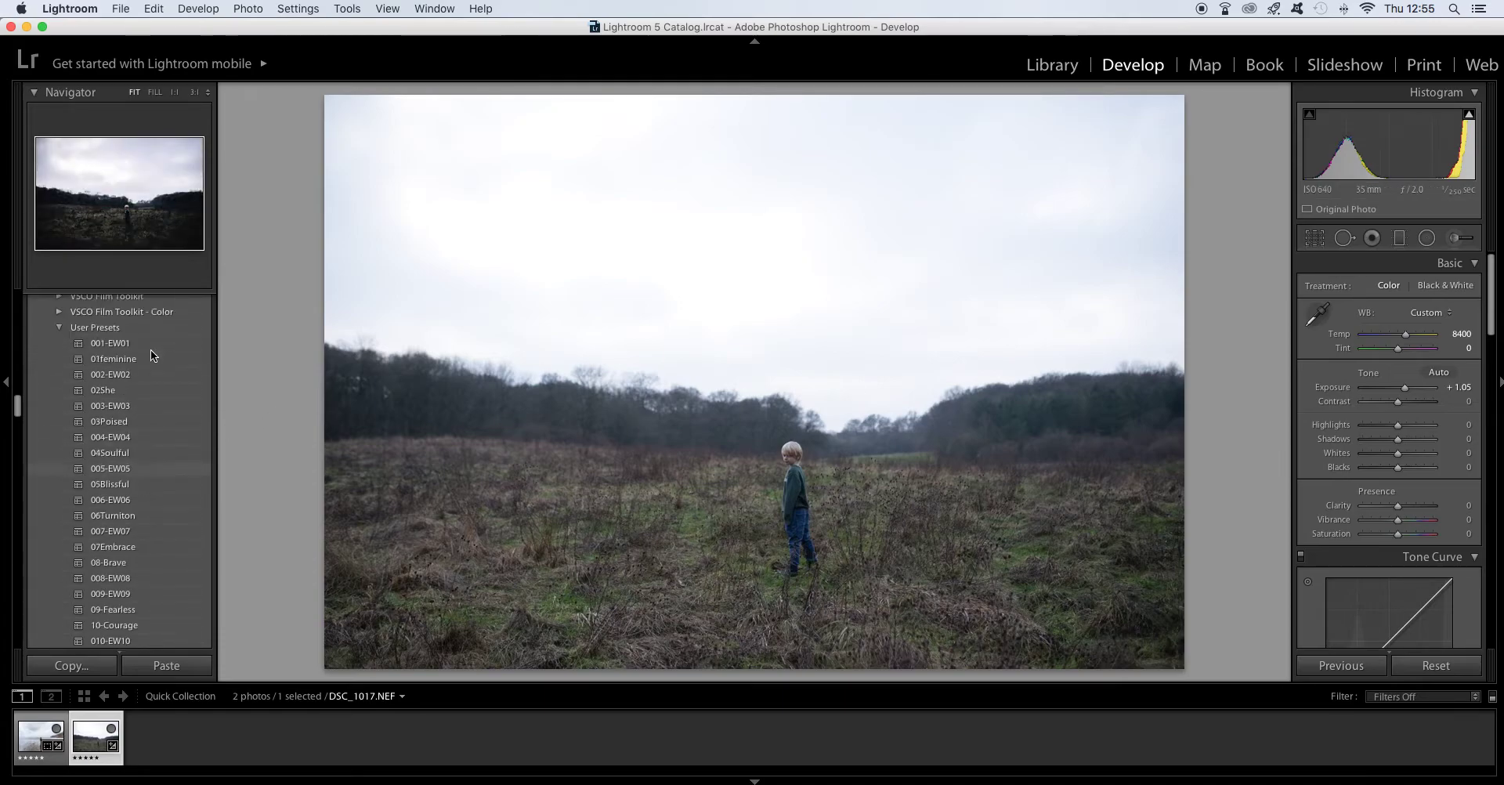
scroll(151, 353, up, 10)
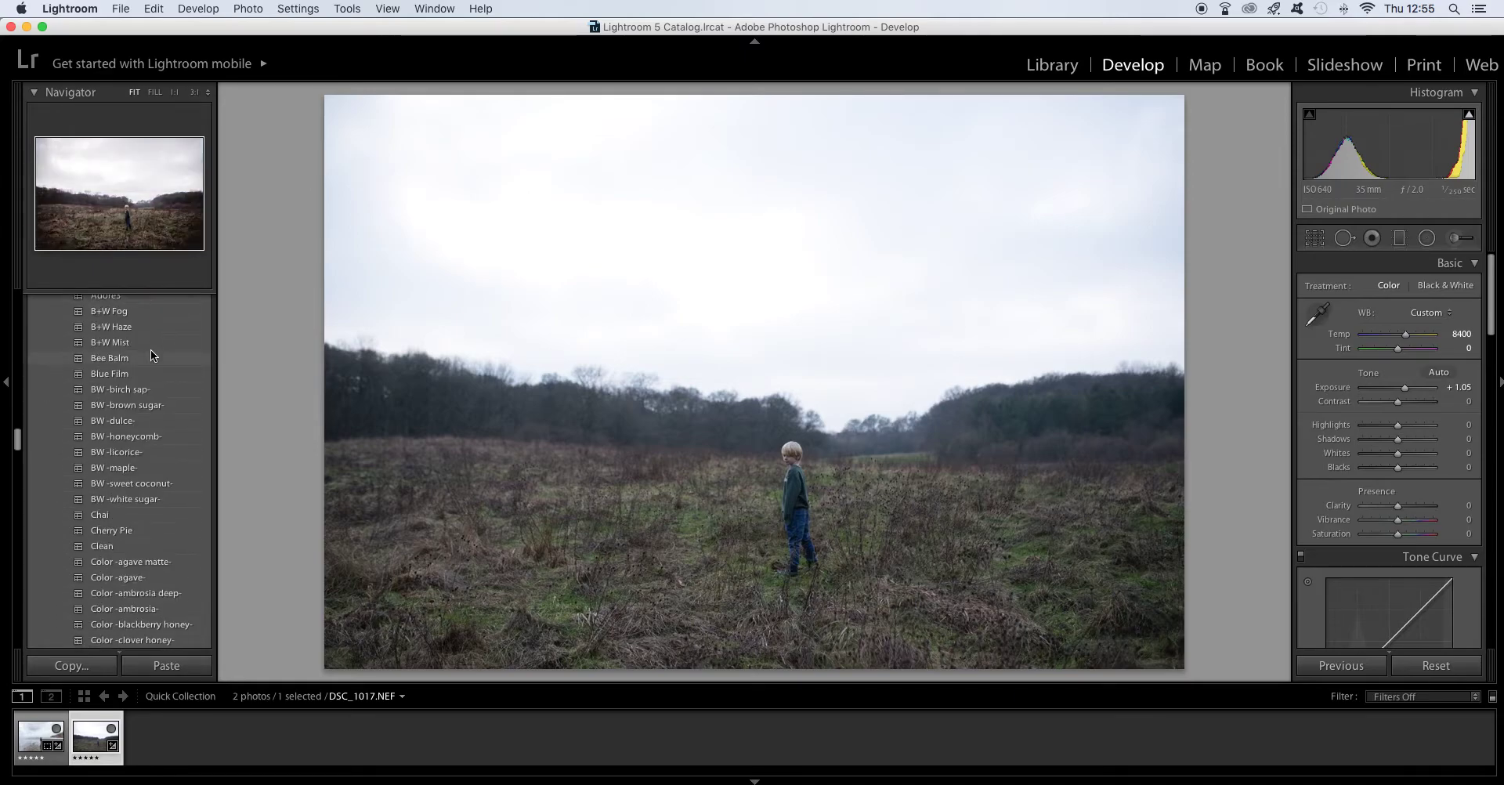
scroll(151, 350, up, 10)
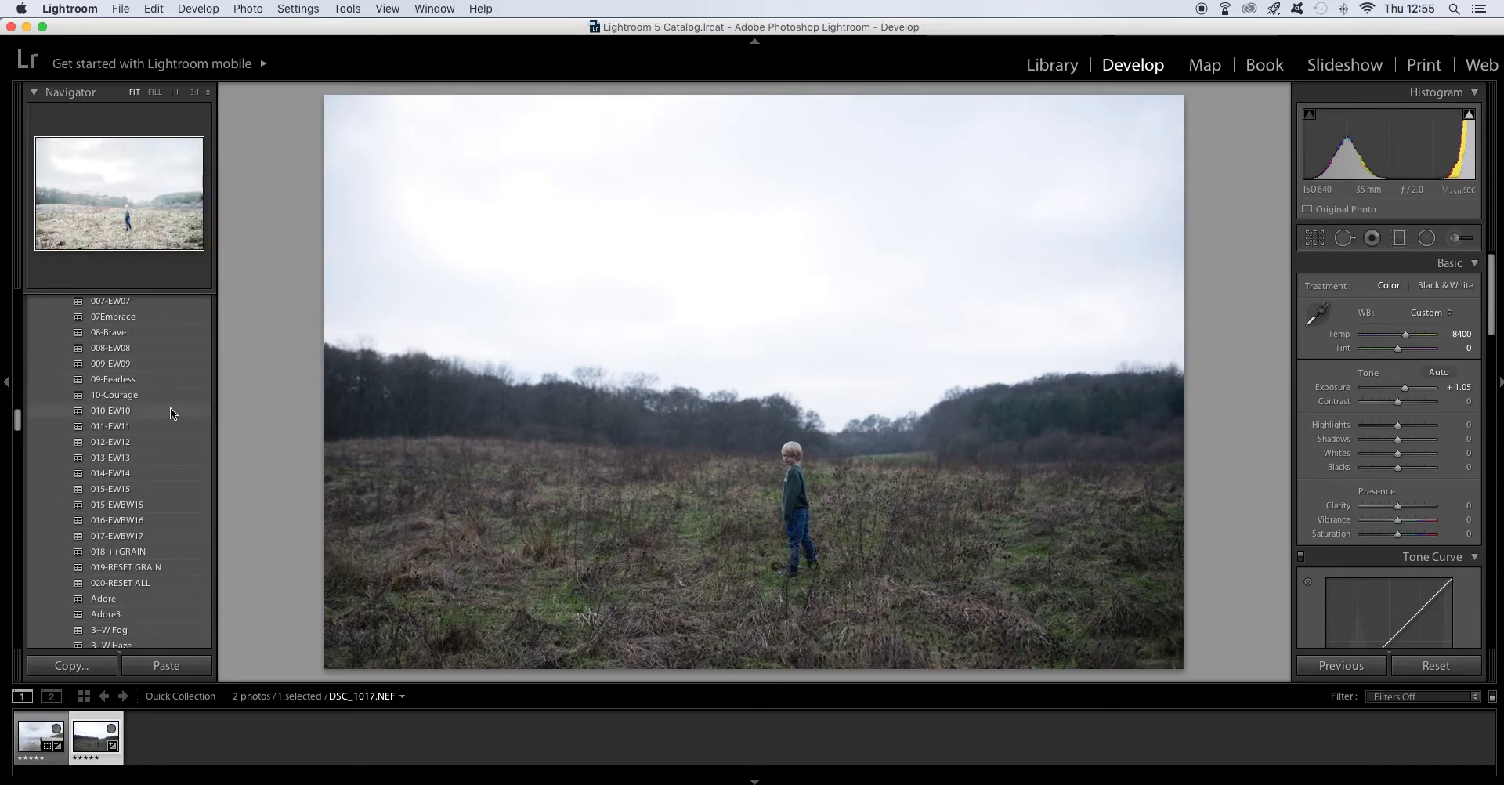
click(142, 444)
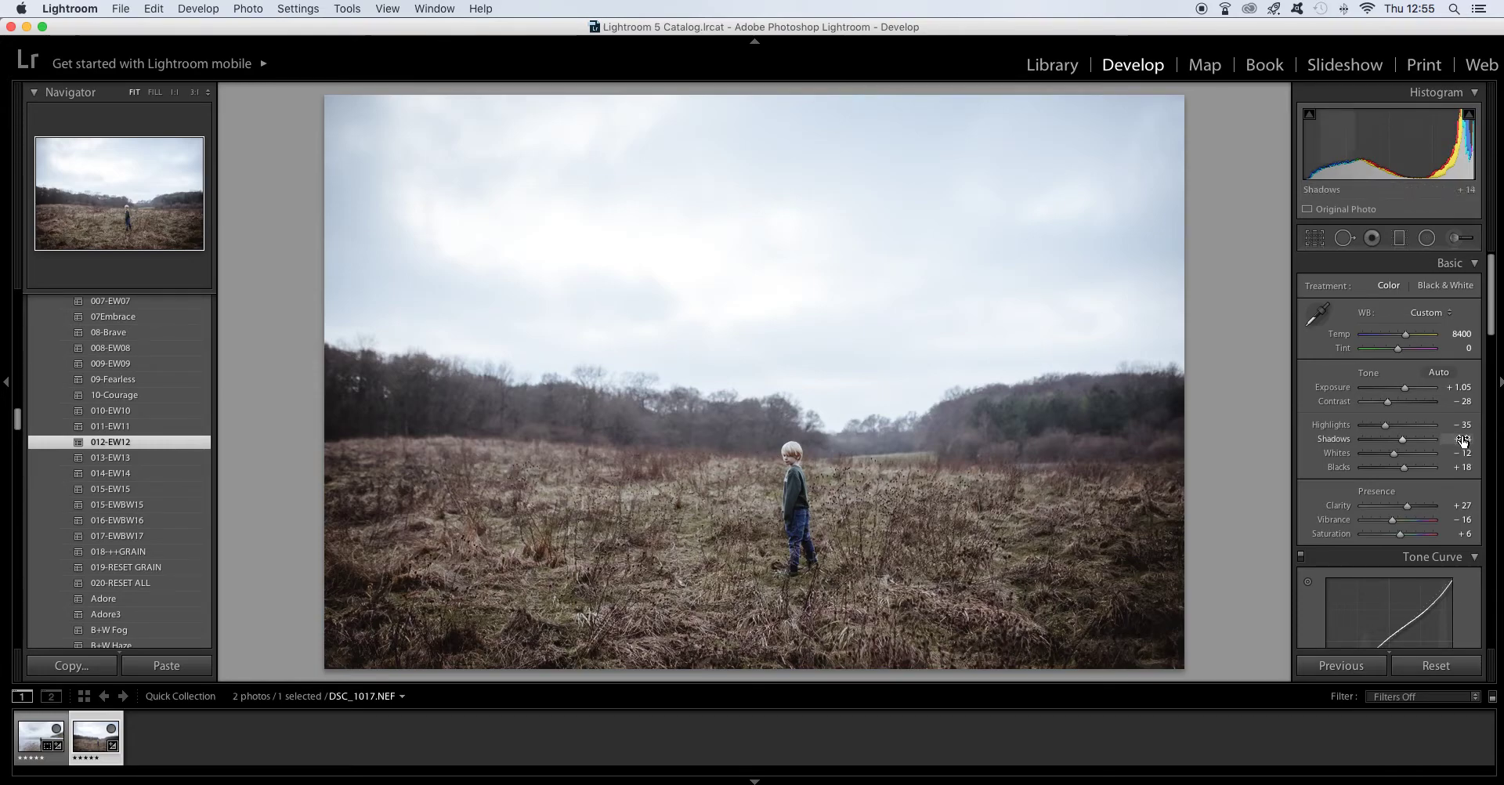
Set the basic Shadows value to +25 and reduce the grain amount to 0
text(25)
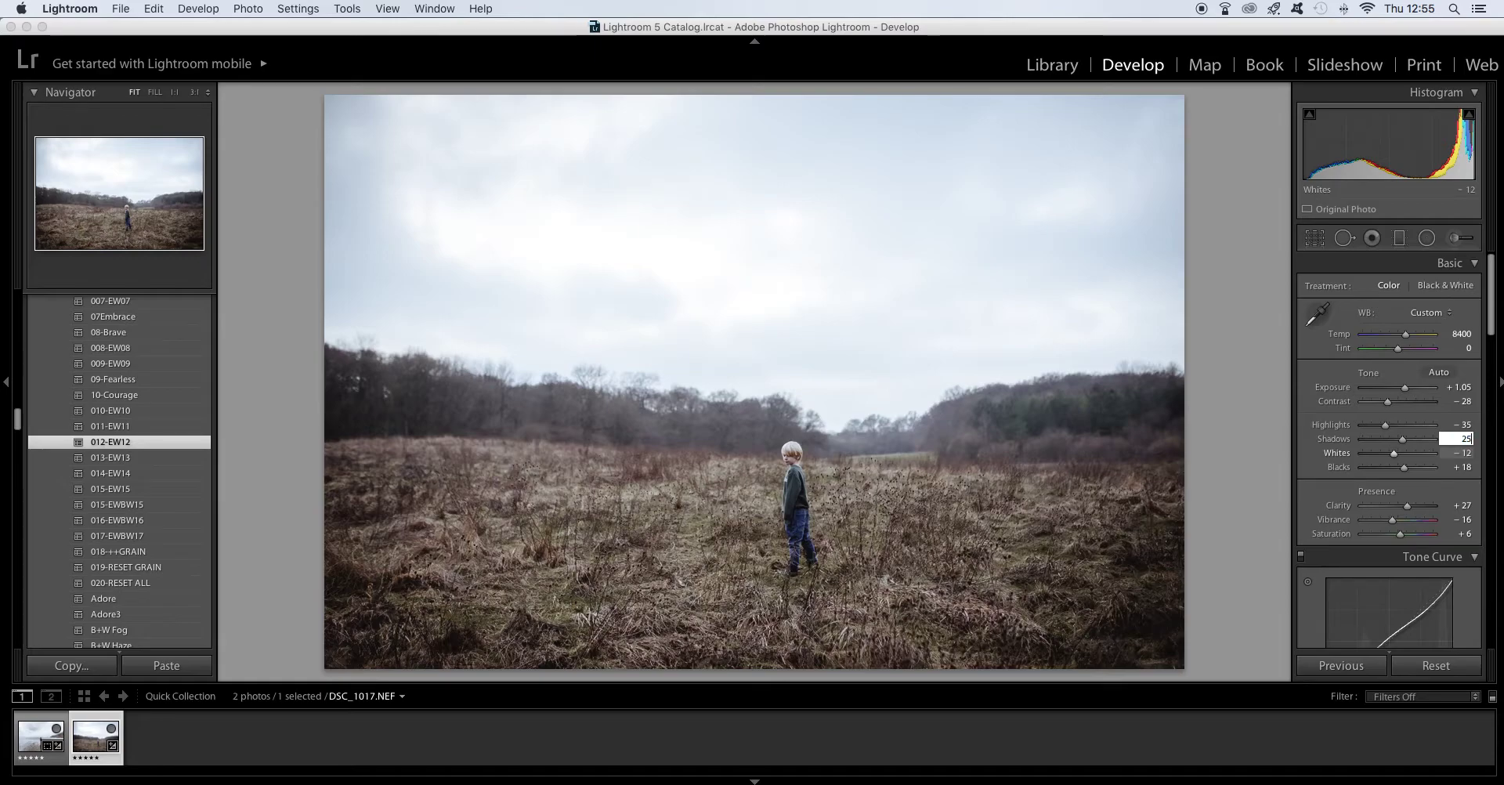
key(Return)
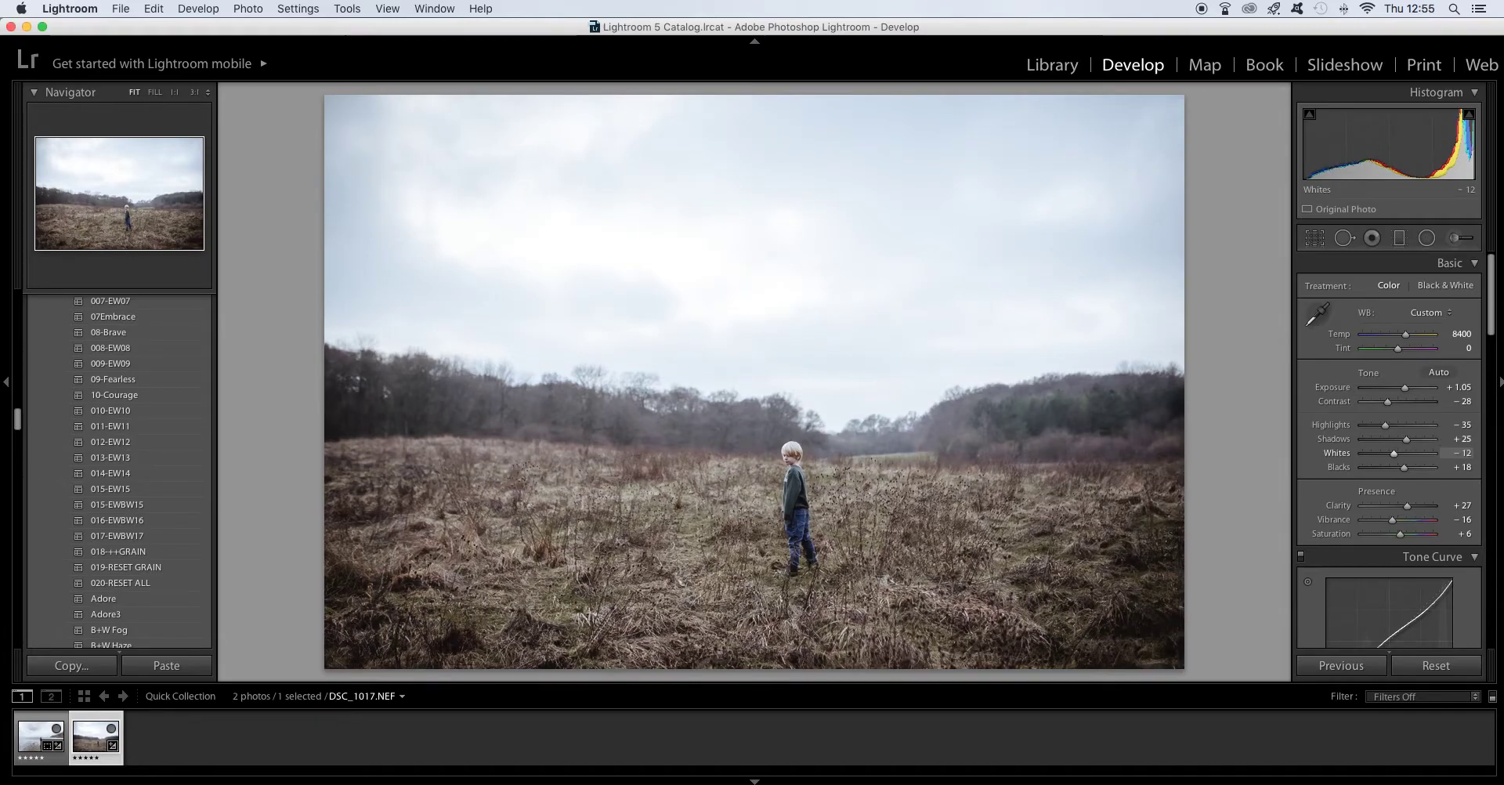
scroll(1347, 530, down, 10)
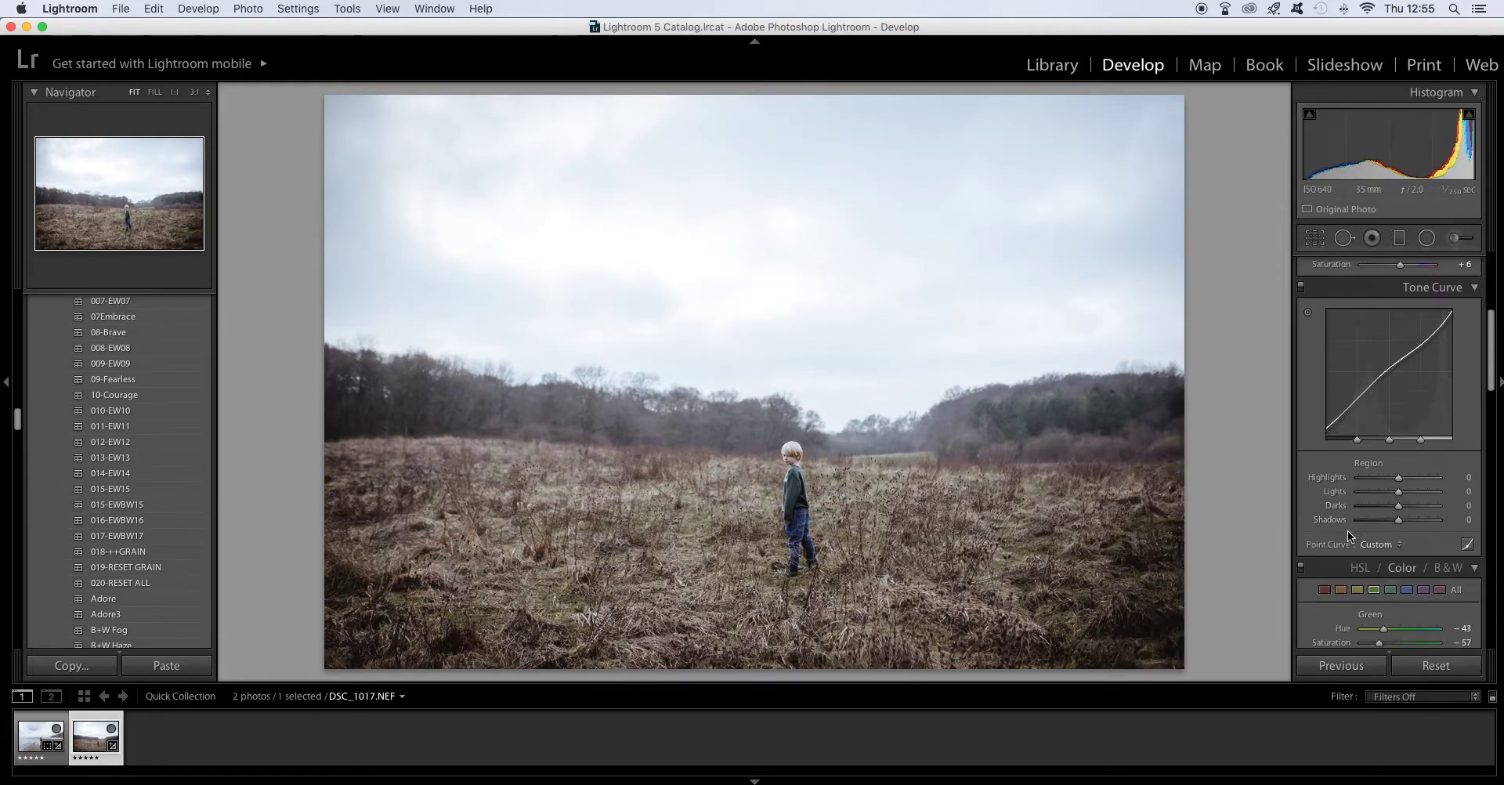
scroll(1347, 530, down, 10)
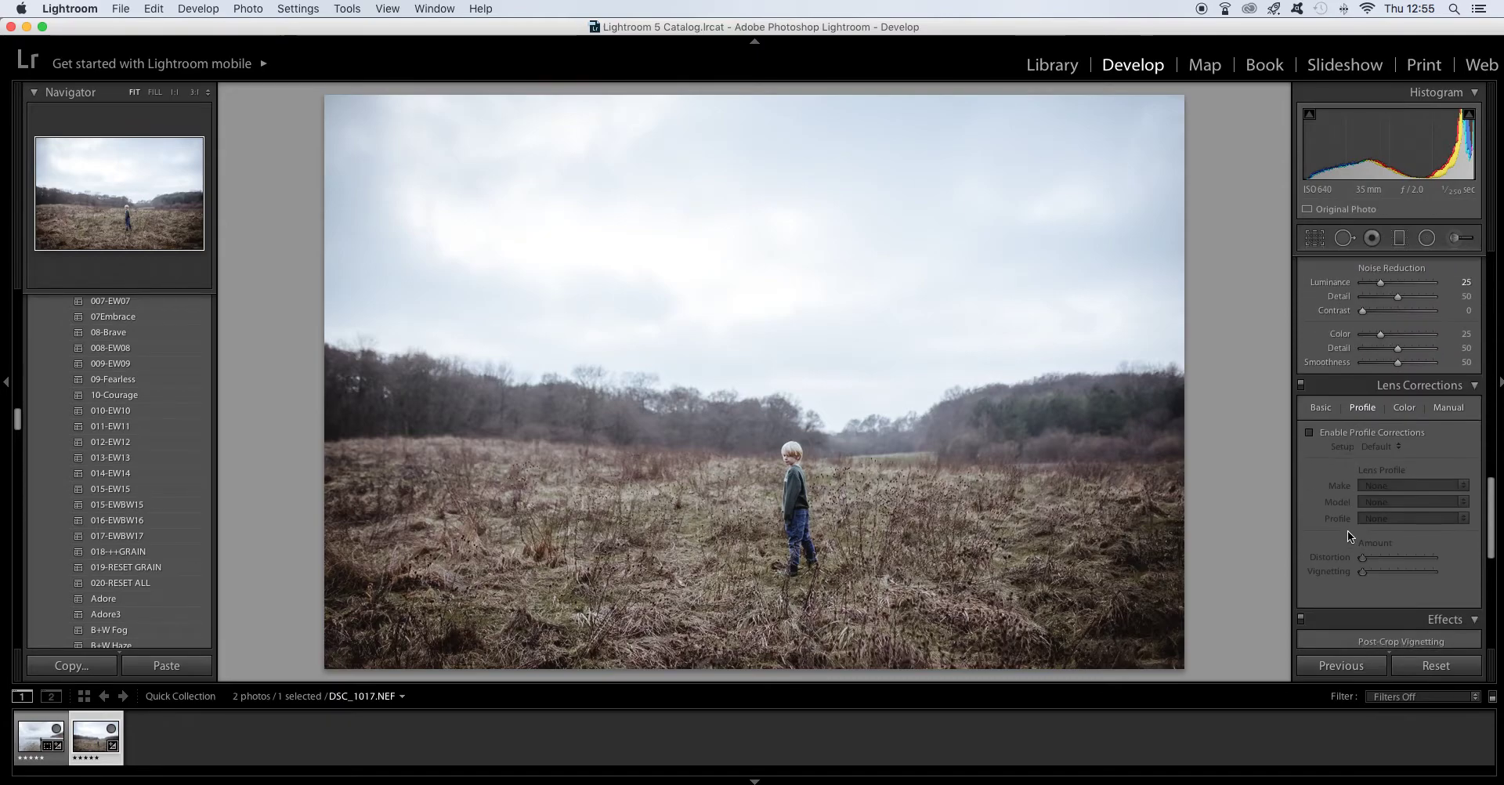
scroll(1348, 529, down, 8)
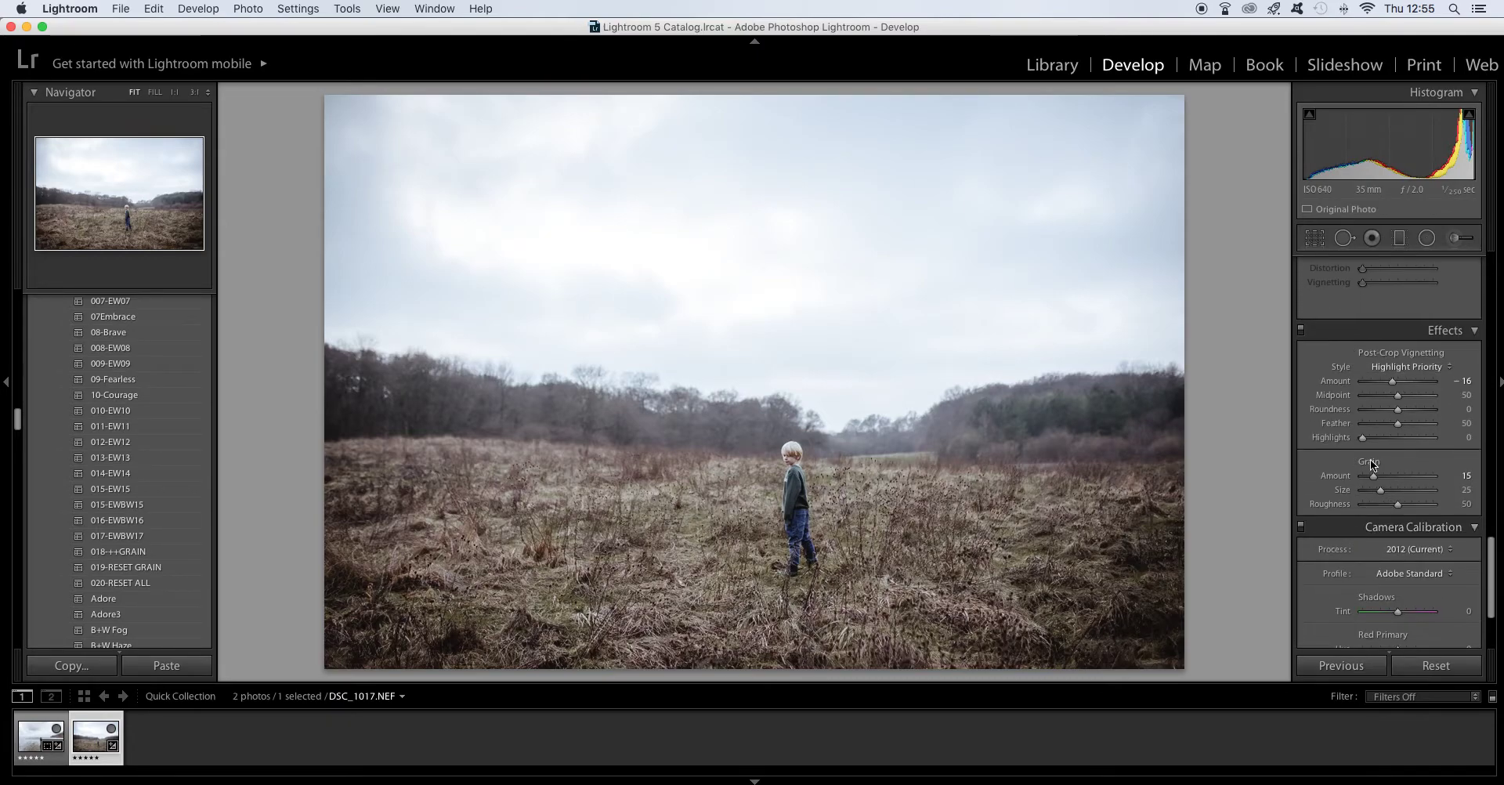
scroll(1376, 482, down, 1)
drag(1373, 465, 1332, 465)
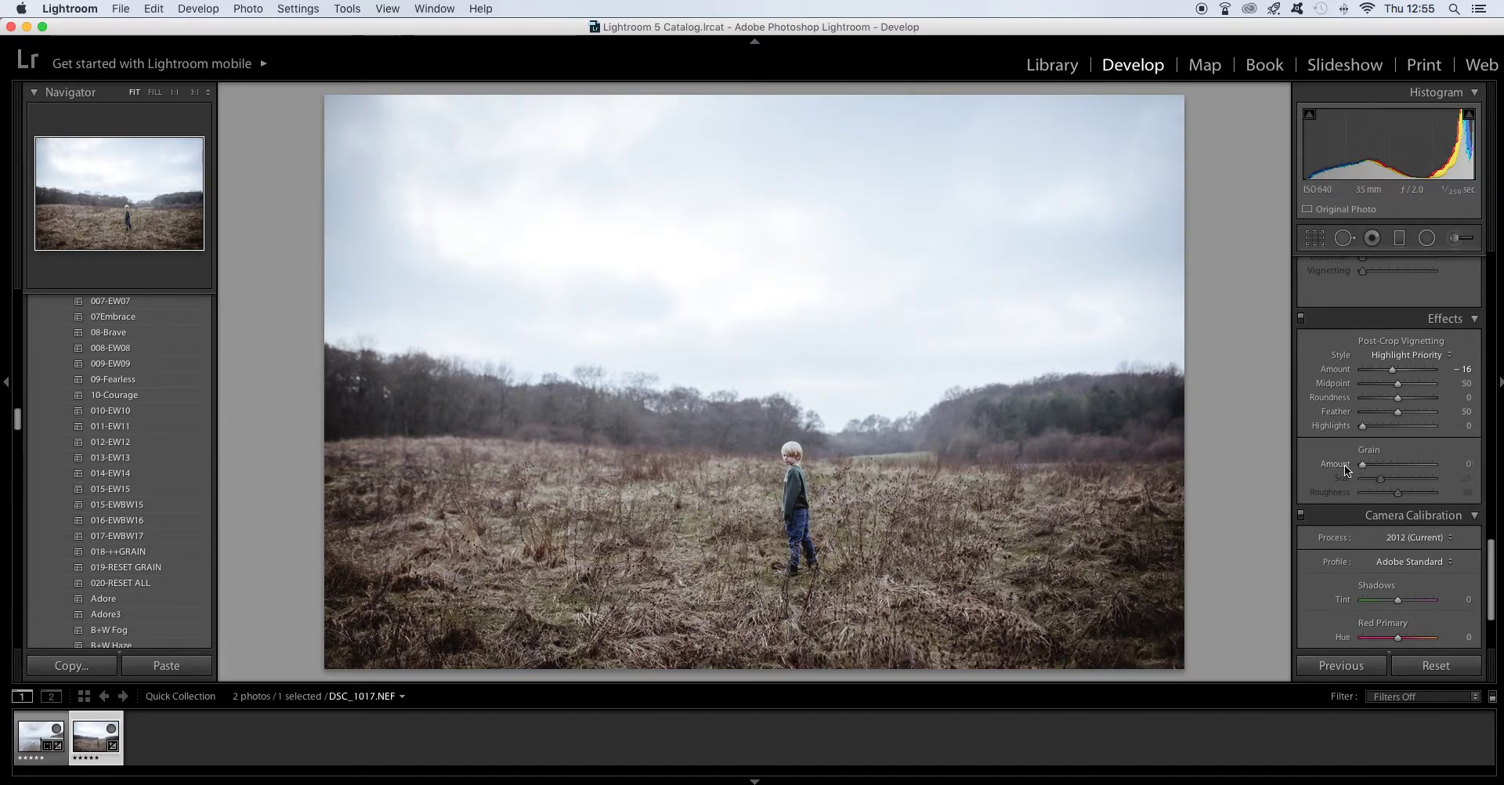
Enable lens profile corrections and set the profile's vignetting amount to 80
scroll(1397, 421, up, 8)
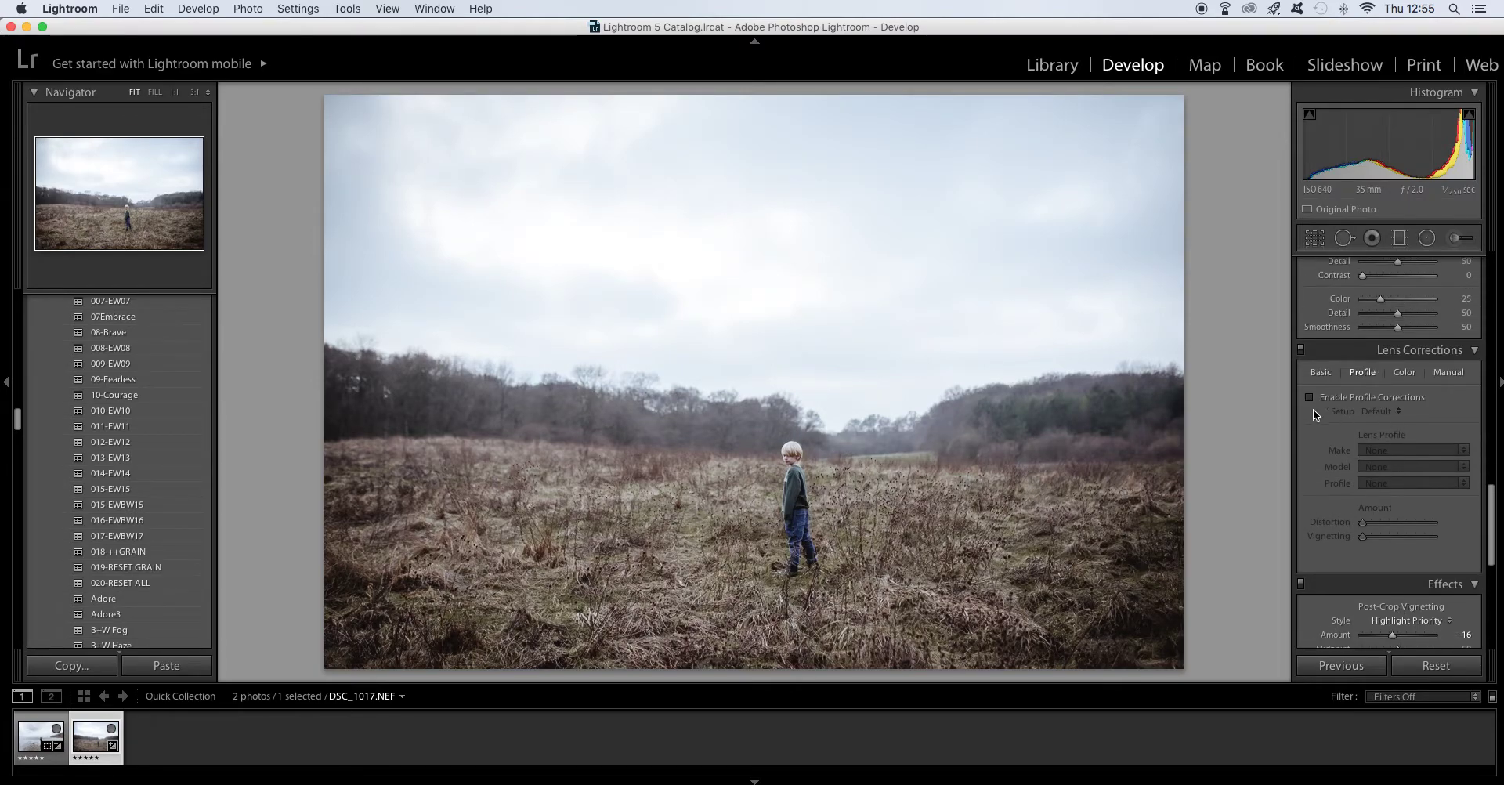
click(1309, 397)
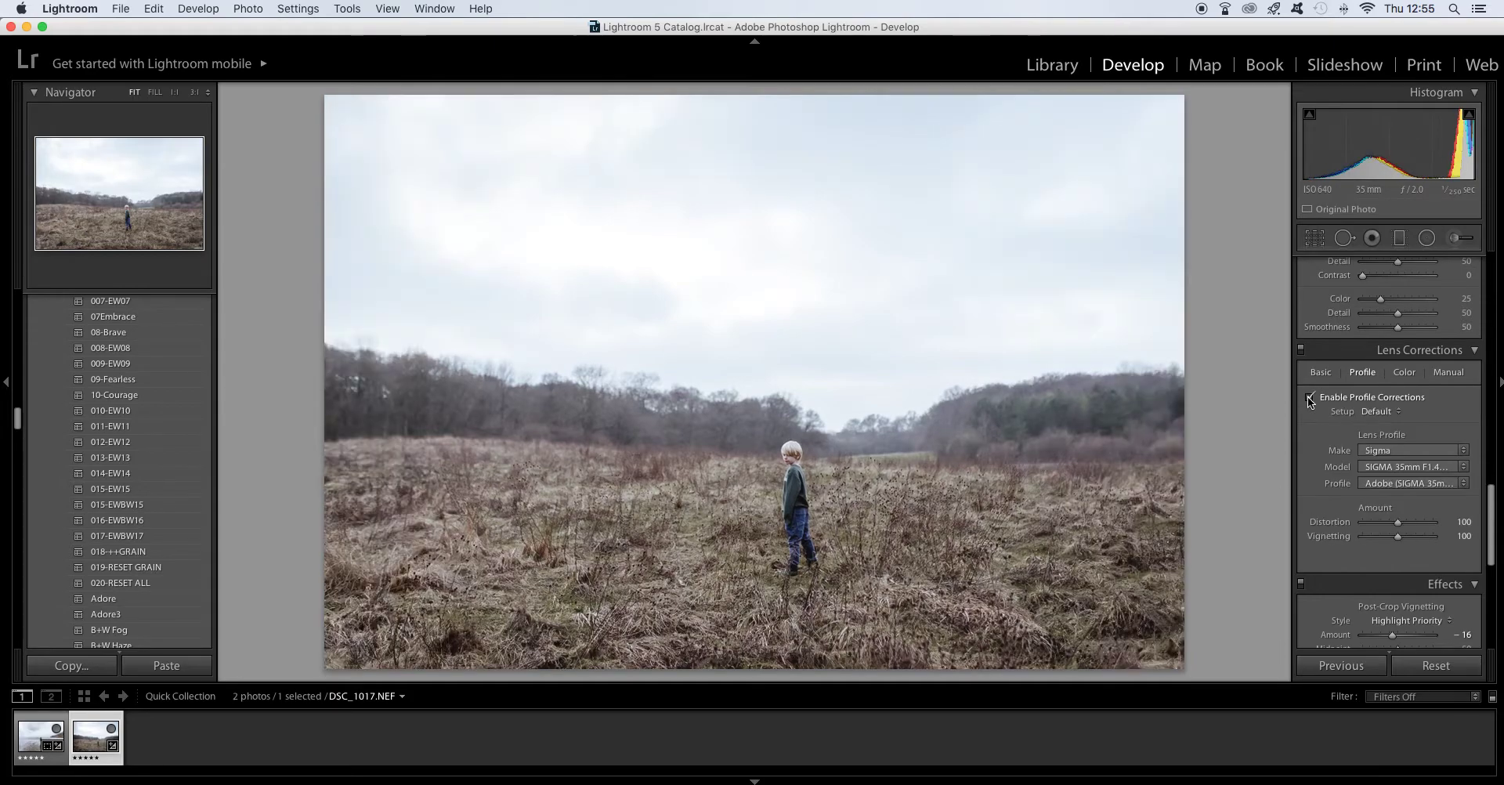
click(1462, 533)
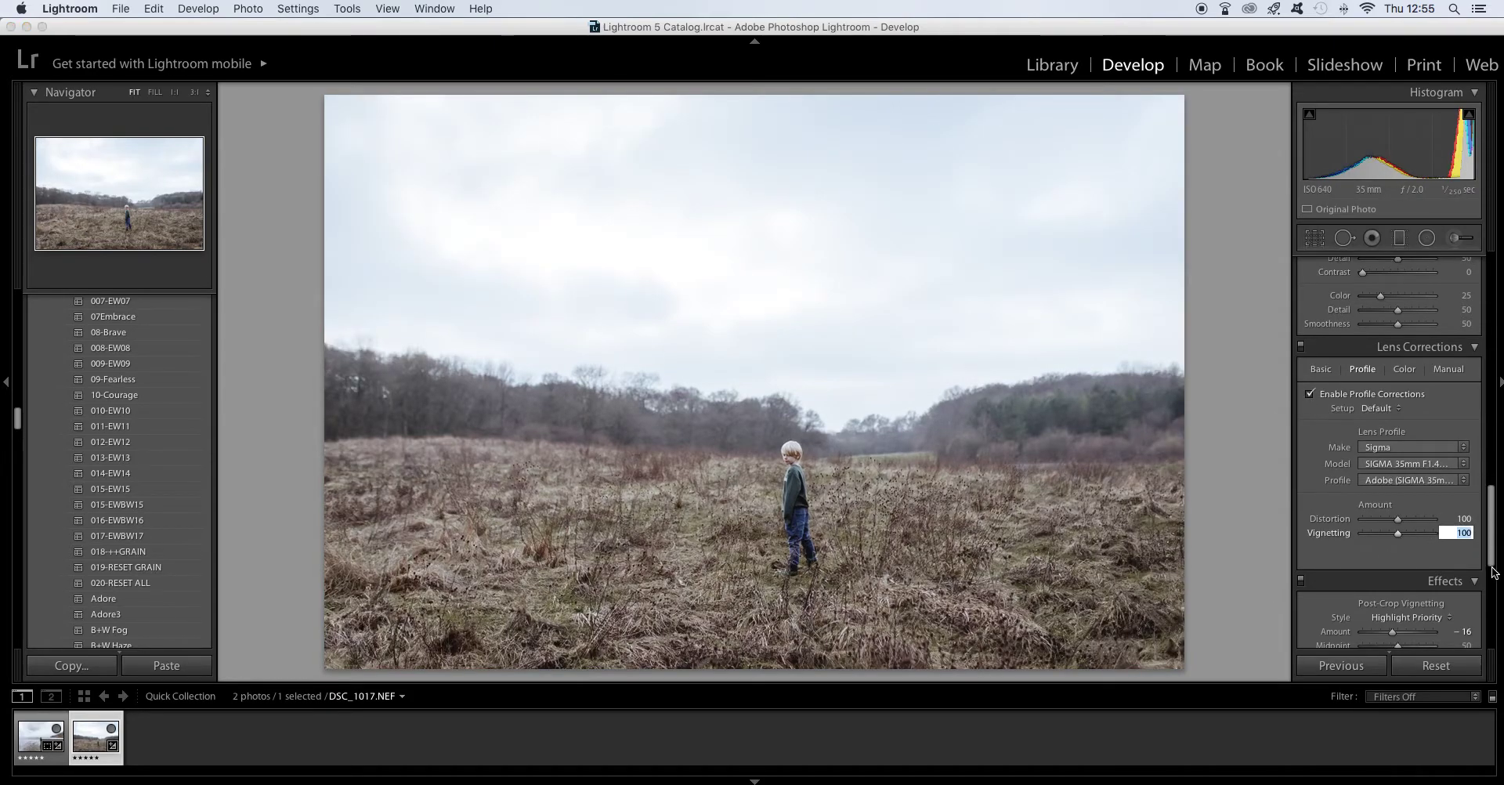
text(80)
key(Return)
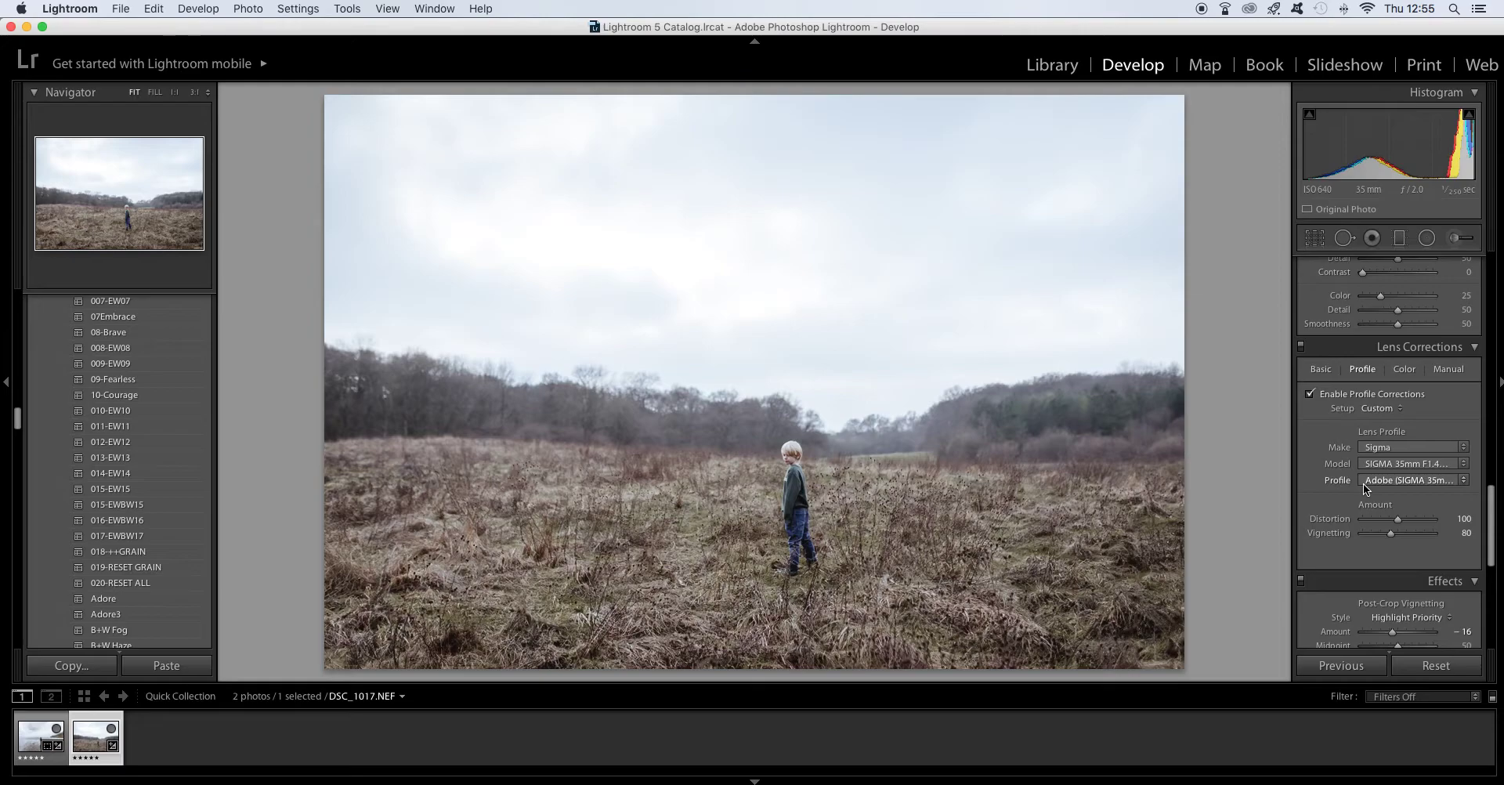
Adjust the green color range by setting its saturation to -30 and its hue to +24
scroll(1363, 484, up, 5)
scroll(1363, 484, up, 5)
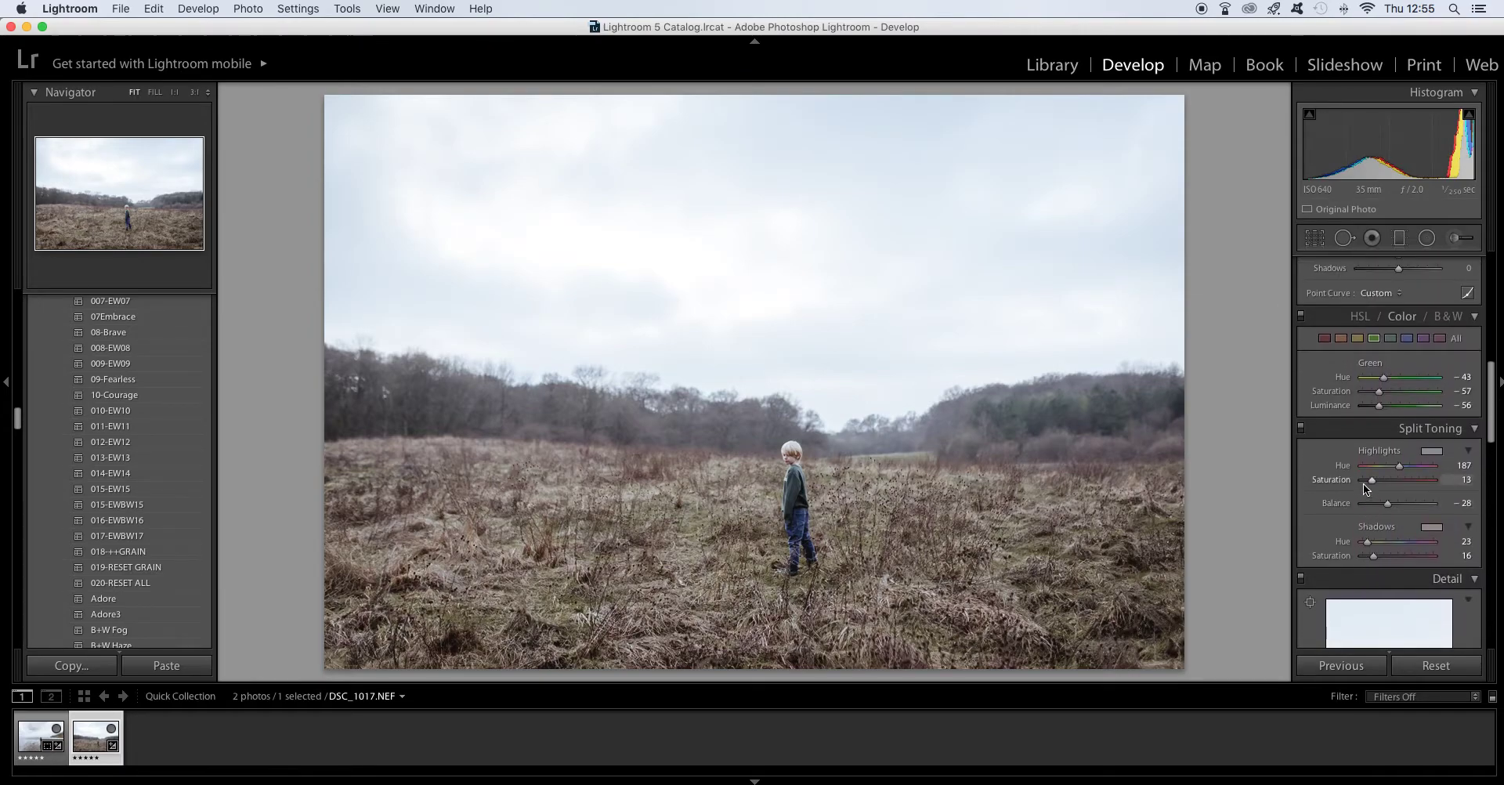
scroll(1363, 482, up, 2)
click(1460, 448)
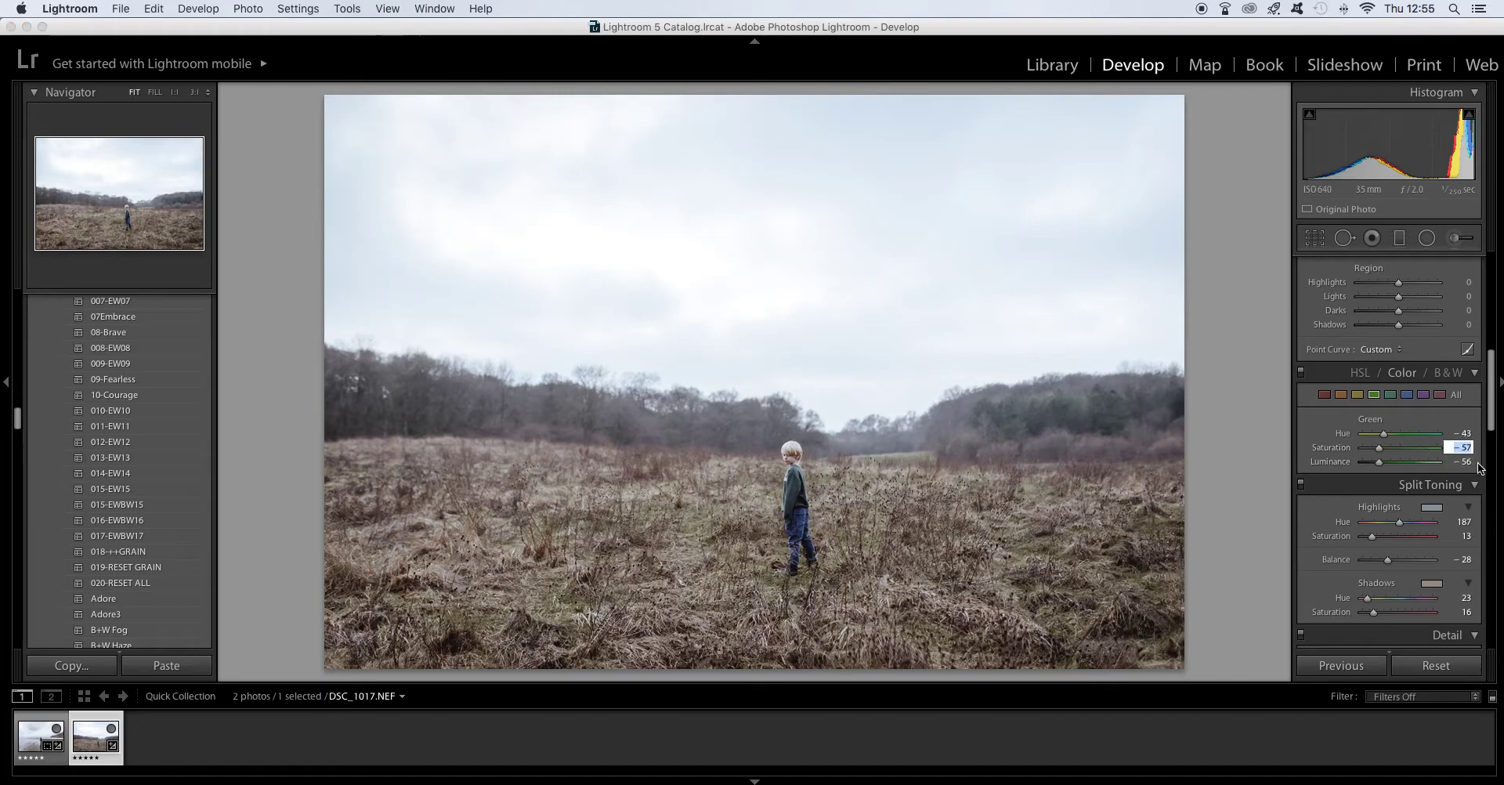
text(-30)
key(Return)
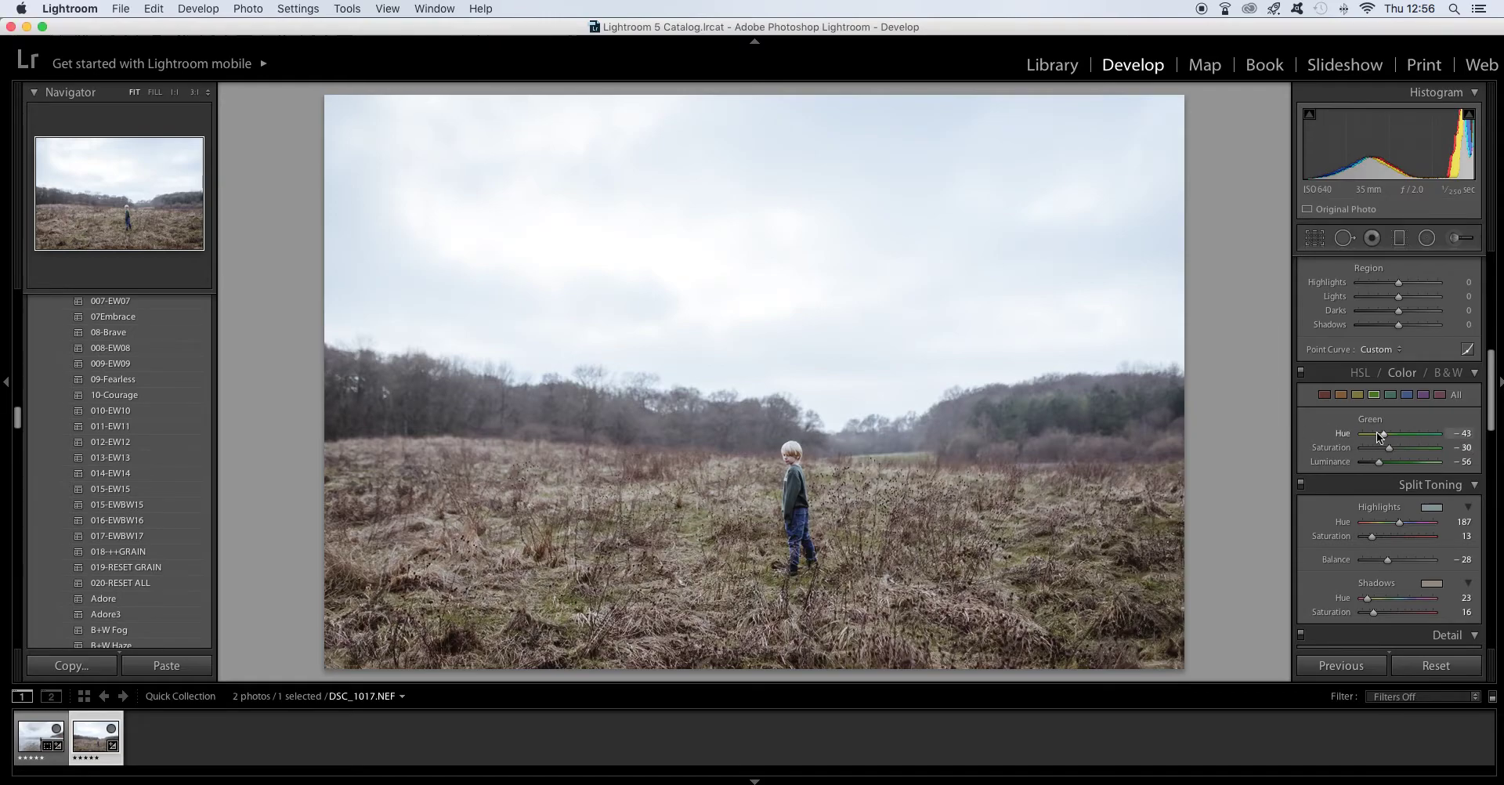
drag(1387, 436, 1412, 440)
Hide the panels beside the photo and bring back only the one with the develop adjustments
key(Tab)
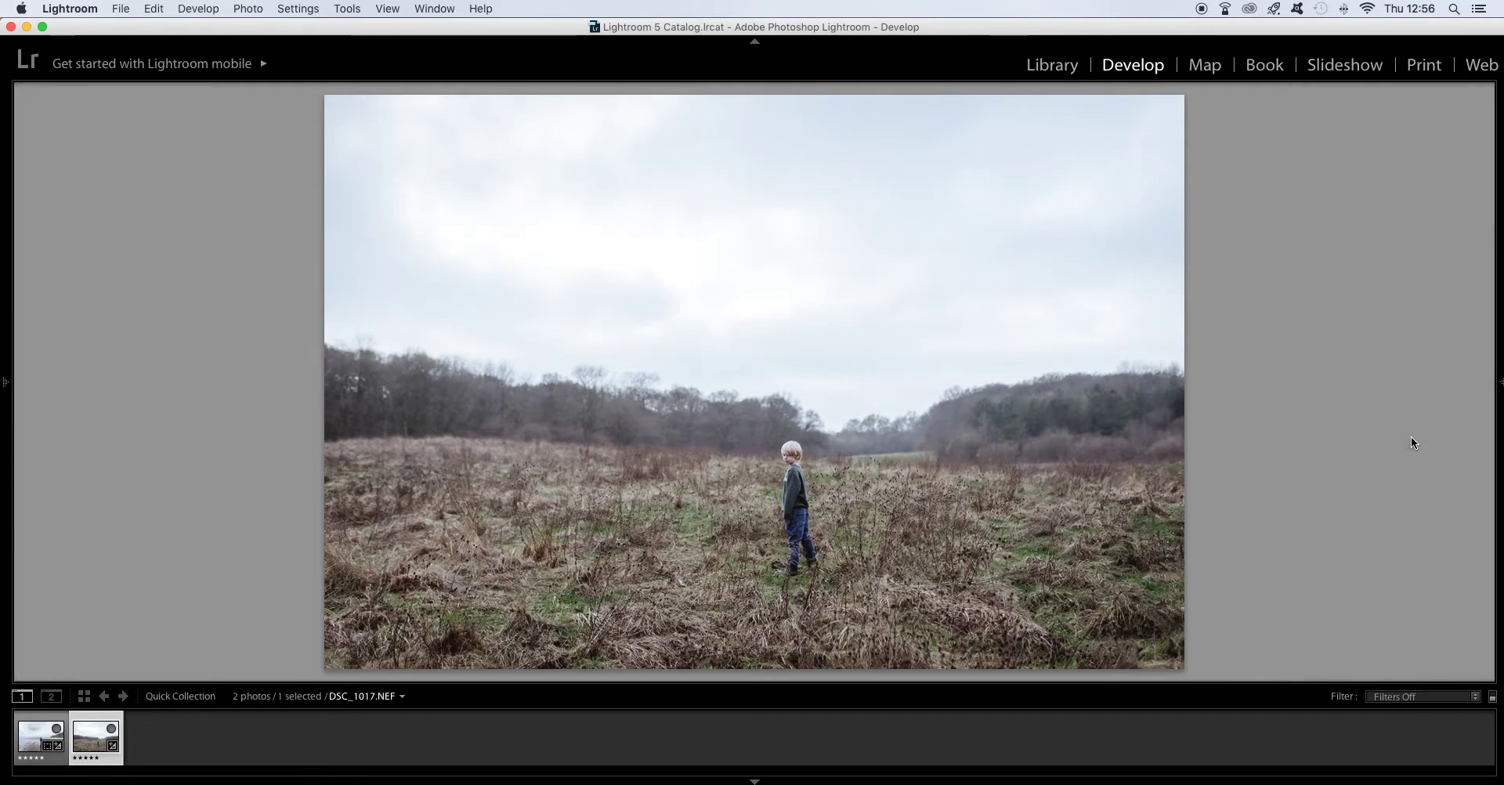
click(1496, 391)
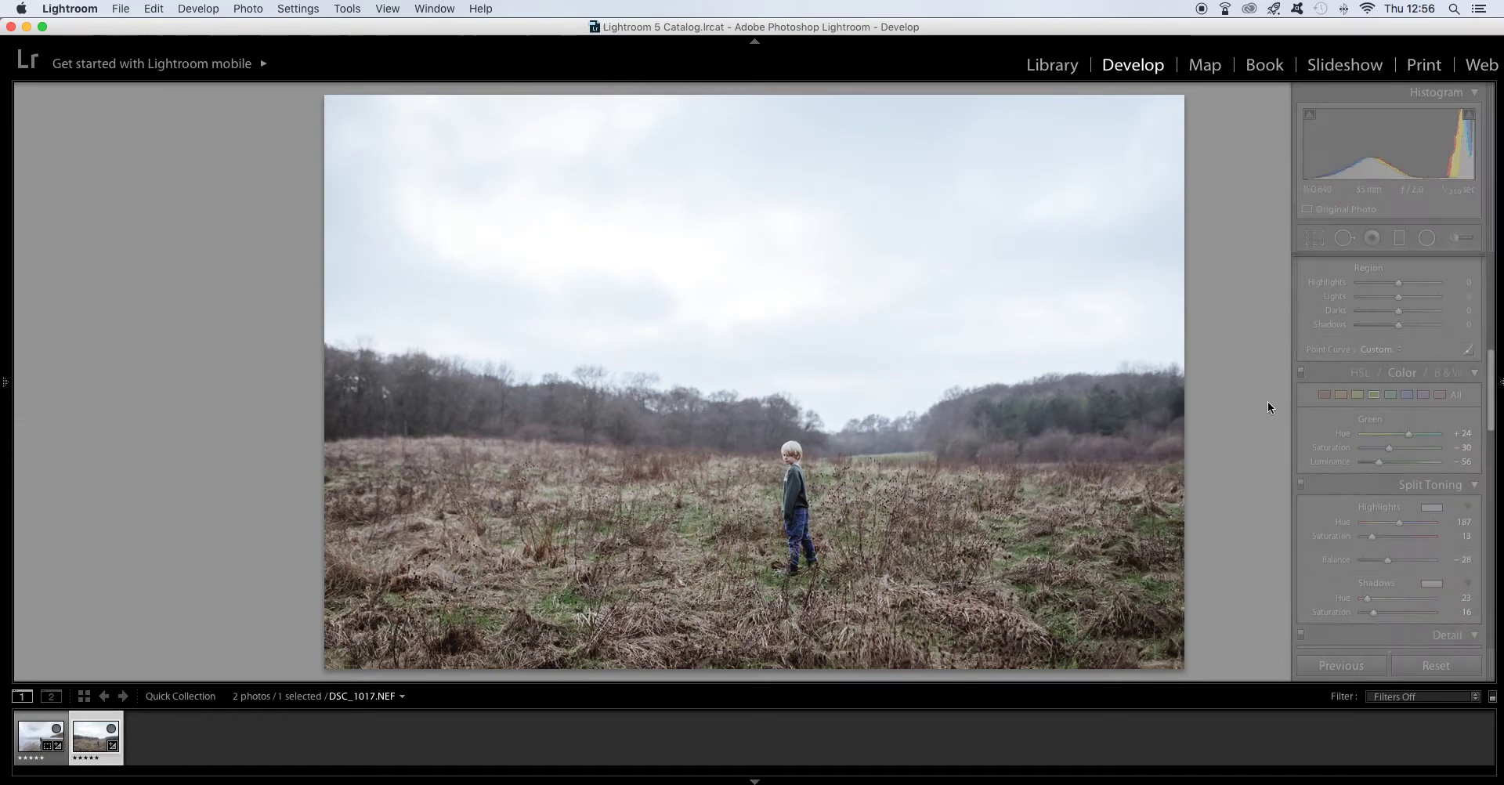
click(1498, 384)
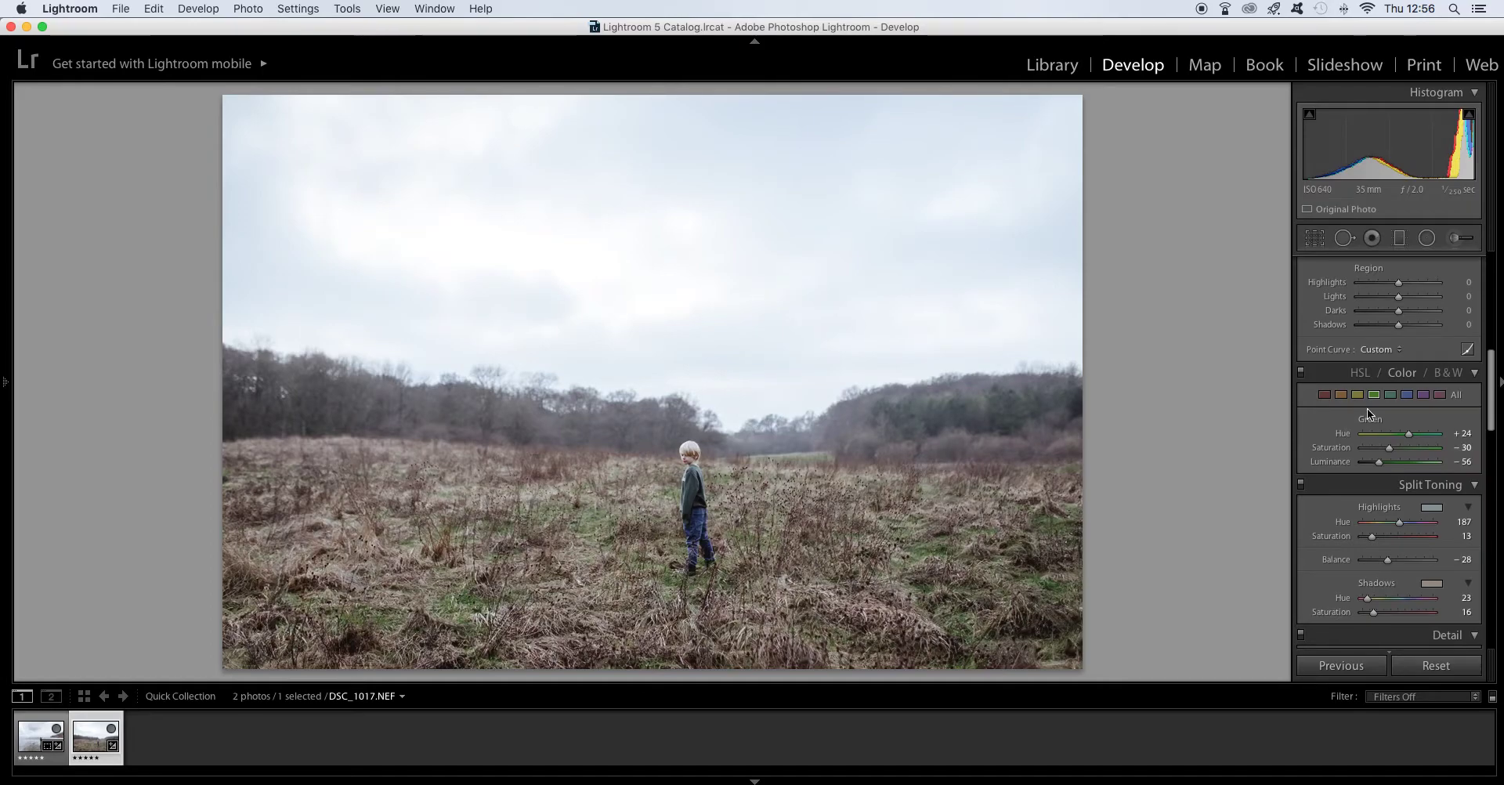
Draw a graduated filter over the sky down to the horizon, with exposure -2.52 and highlights -33
scroll(1383, 354, up, 10)
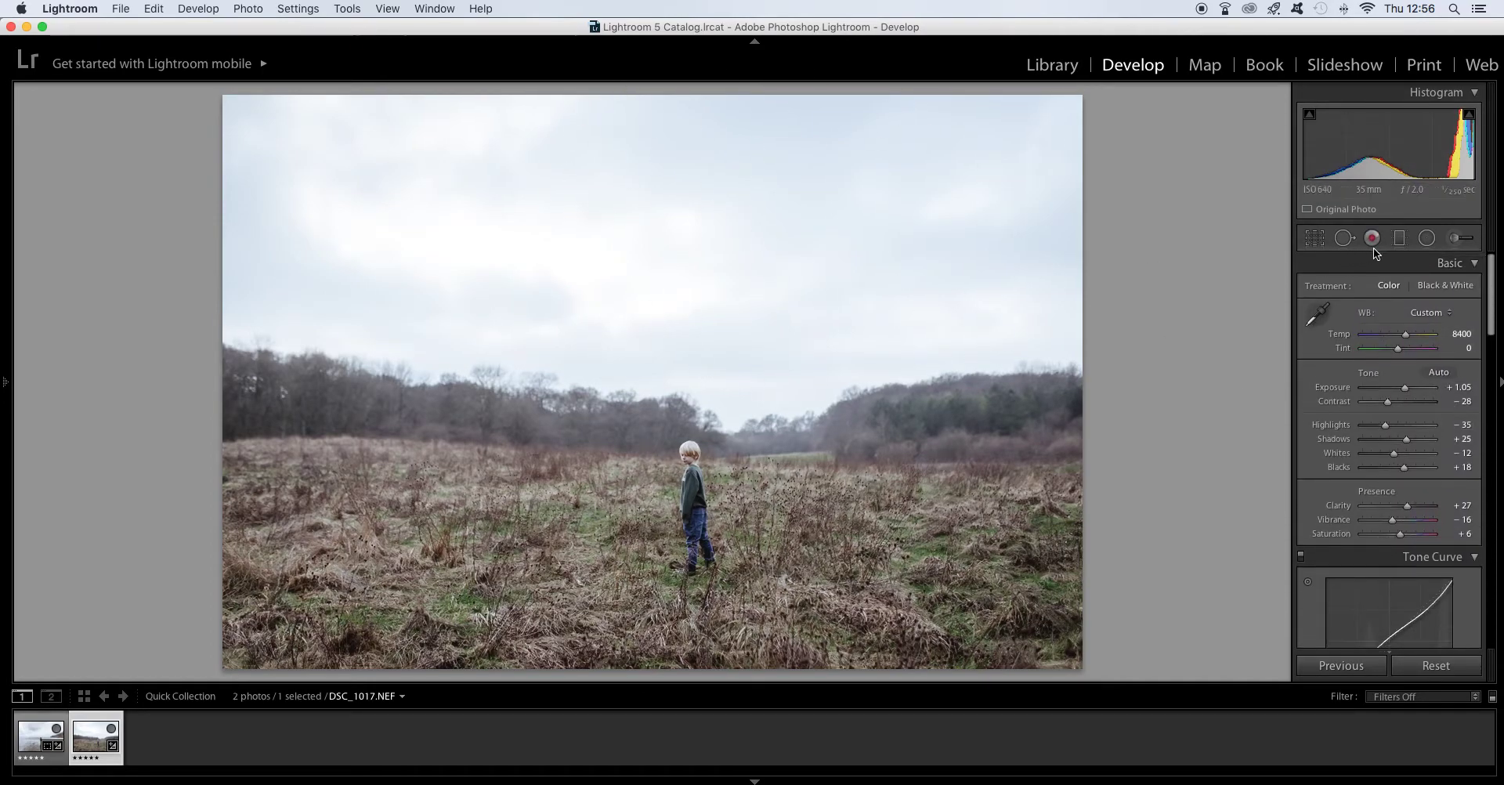
click(1400, 238)
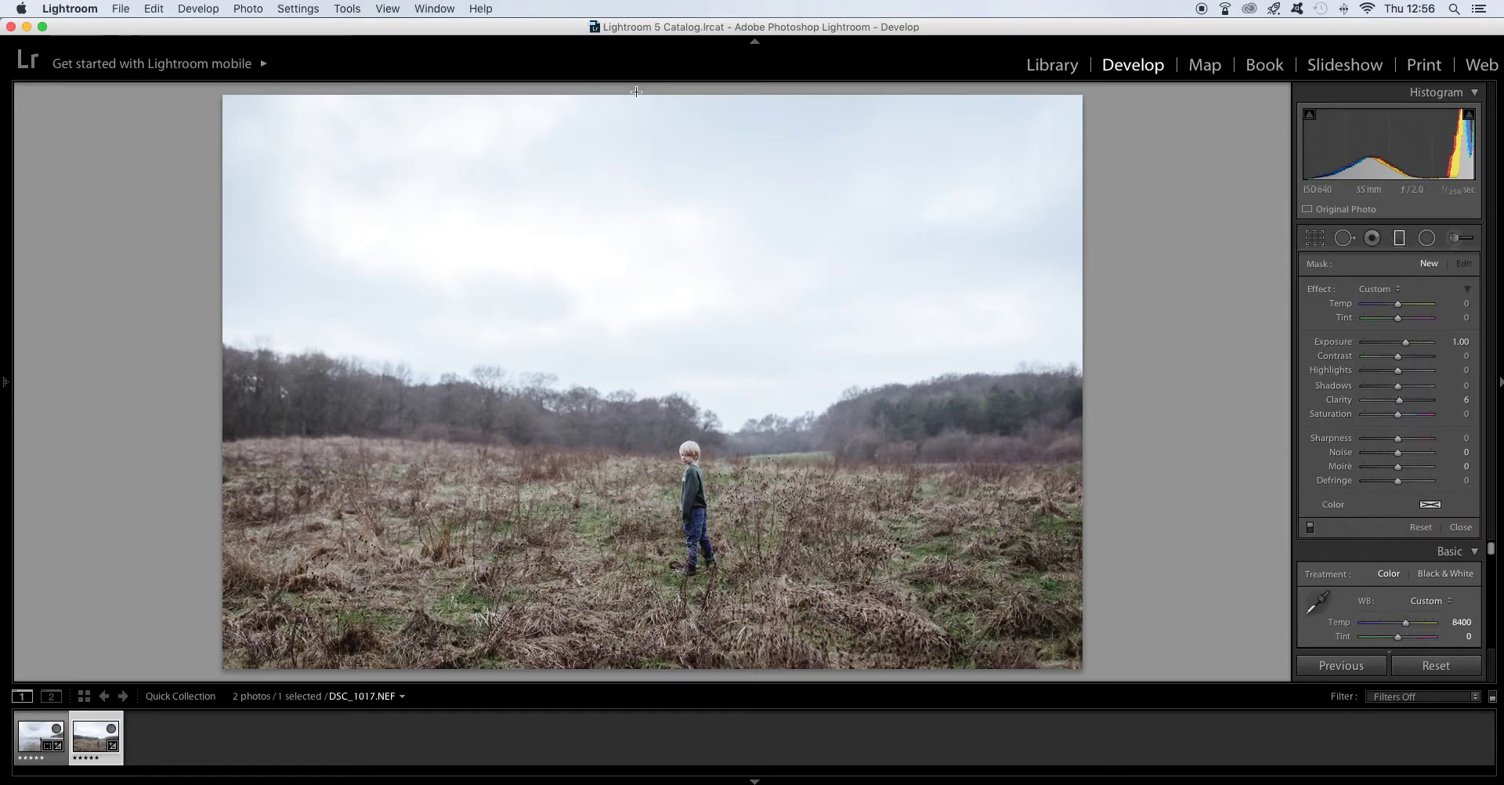
drag(641, 91, 648, 441)
drag(1406, 342, 1388, 374)
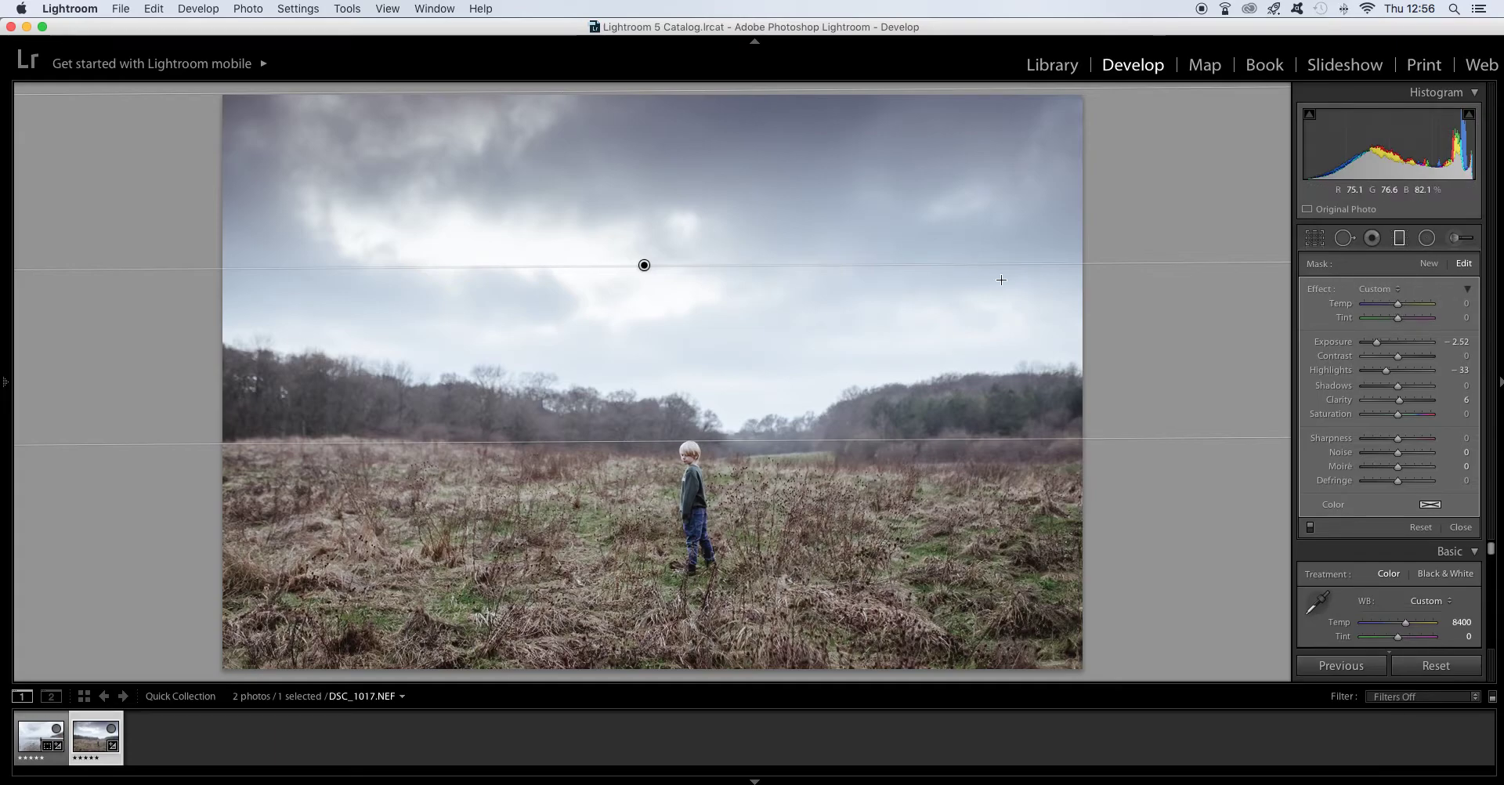
Refine the sky's graduated filter to temperature -16, tint 24 and exposure -2.27, and close the filter
mouse_move(1396, 304)
mouse_down()
mouse_move(1380, 305)
mouse_move(1406, 319)
mouse_up()
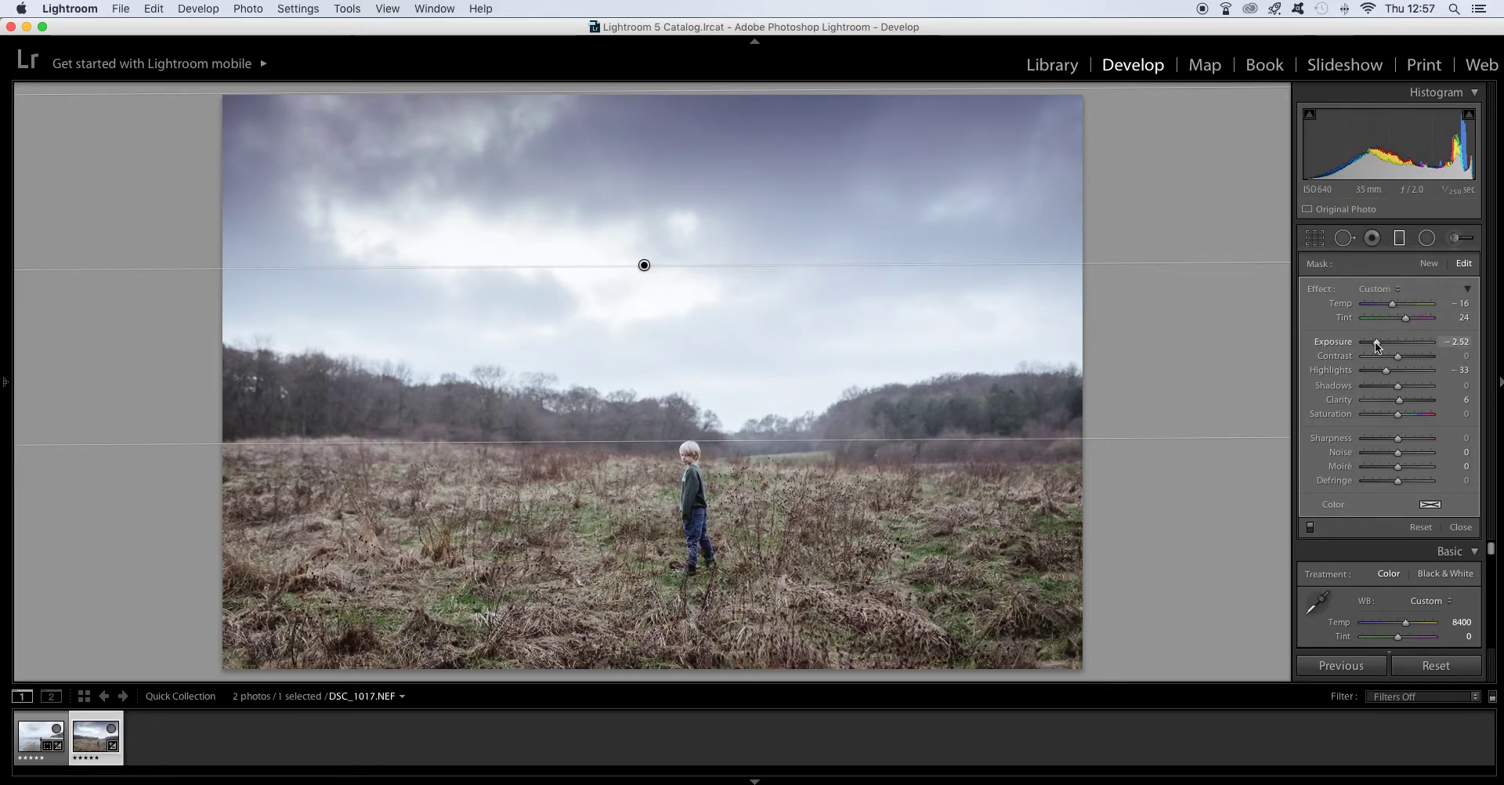
drag(1375, 341, 1377, 341)
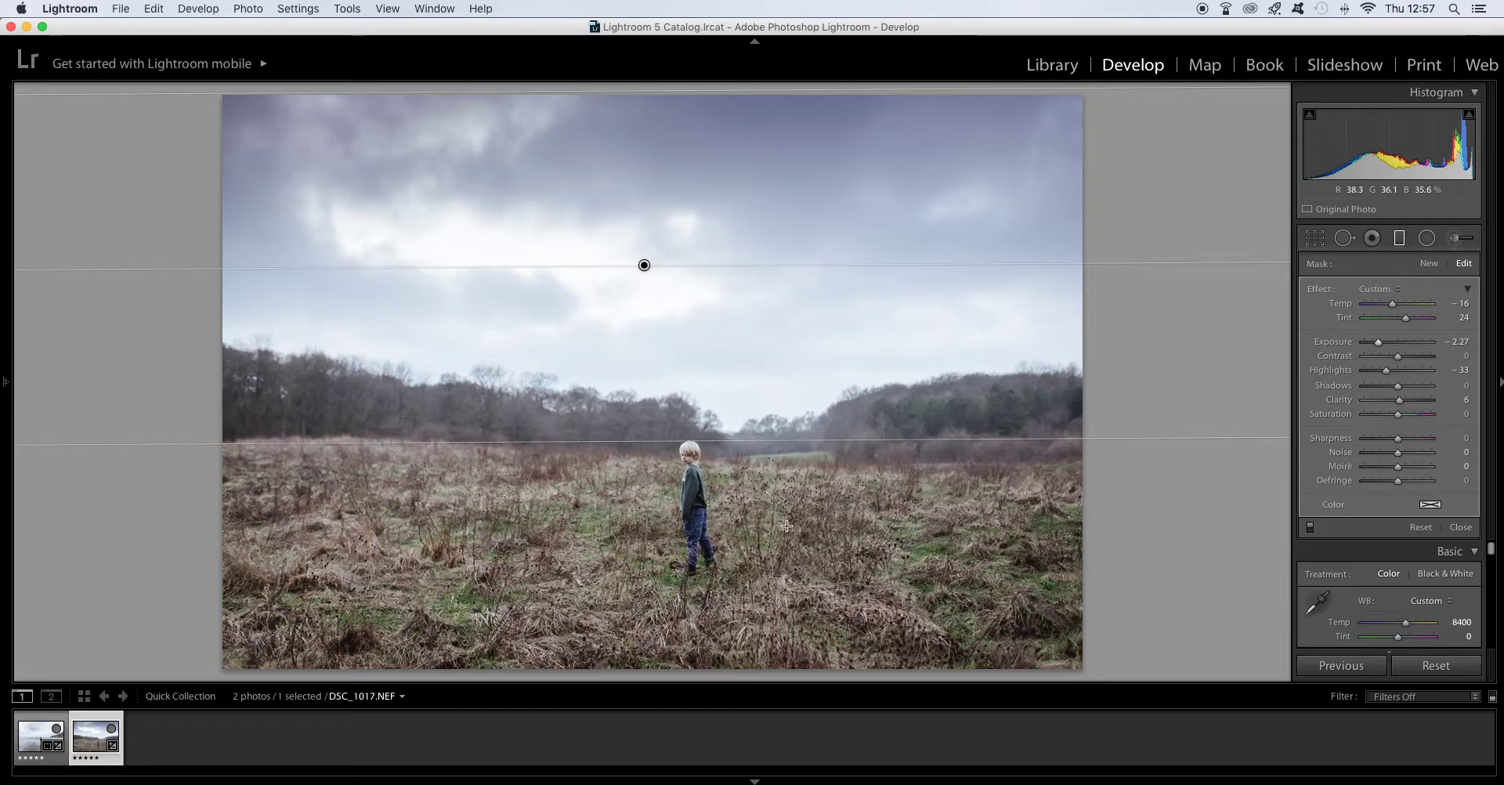
click(995, 431)
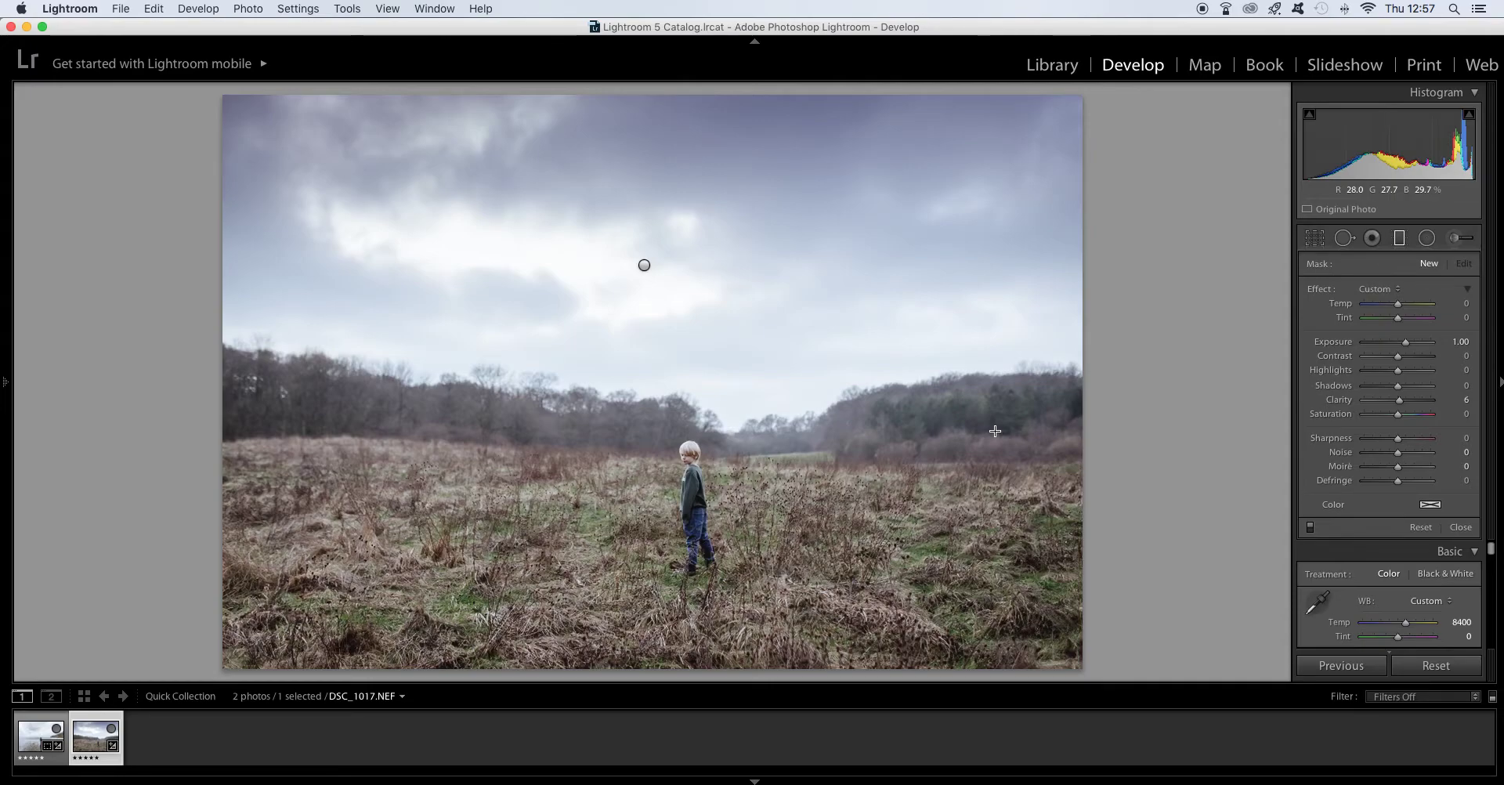
key(m)
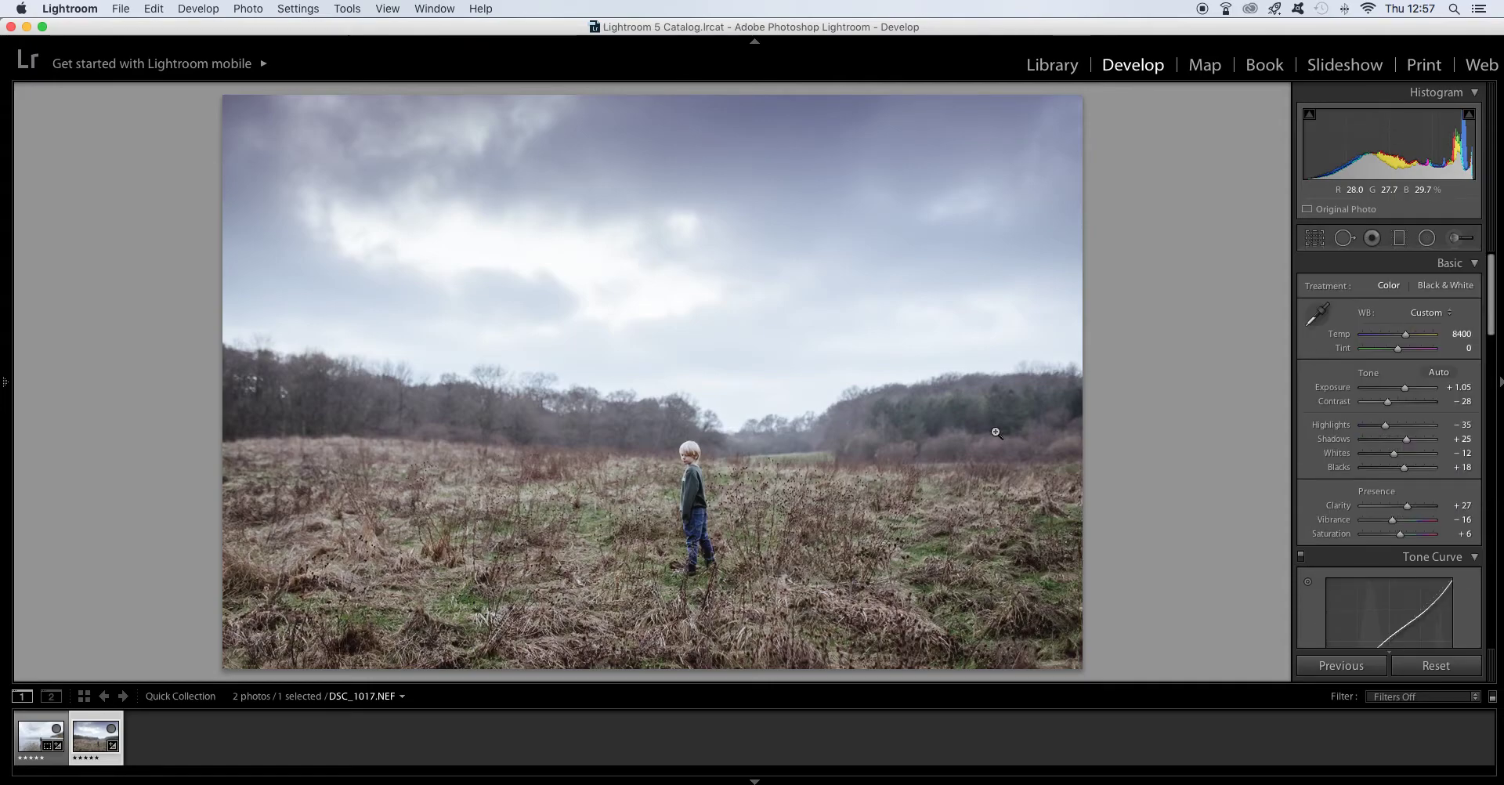
Export the photo as a PSD to the specific folder 2018/Project/PSD, using the custom name text "edit"
right_click(575, 292)
mouse_move(754, 580)
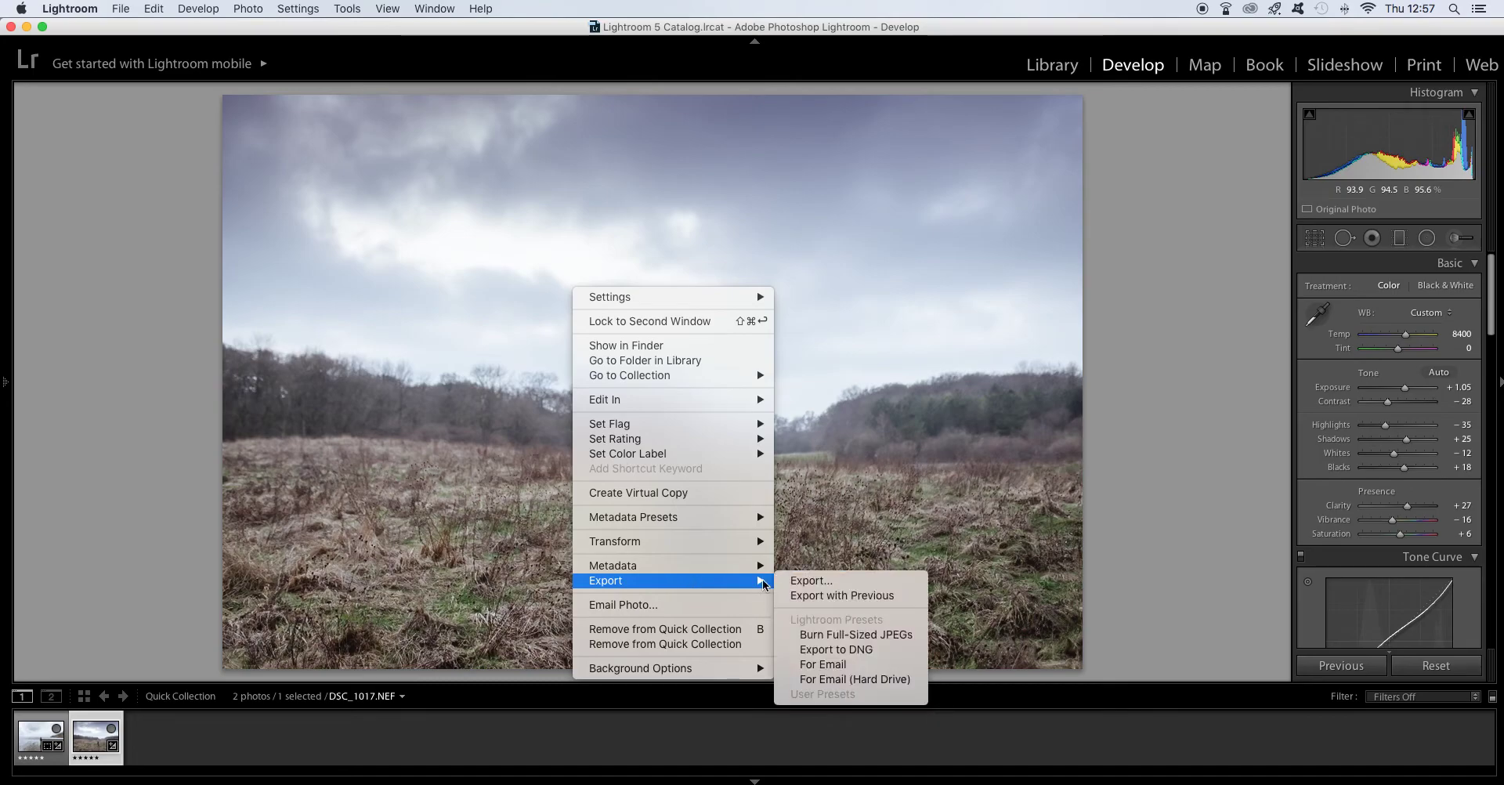
click(802, 582)
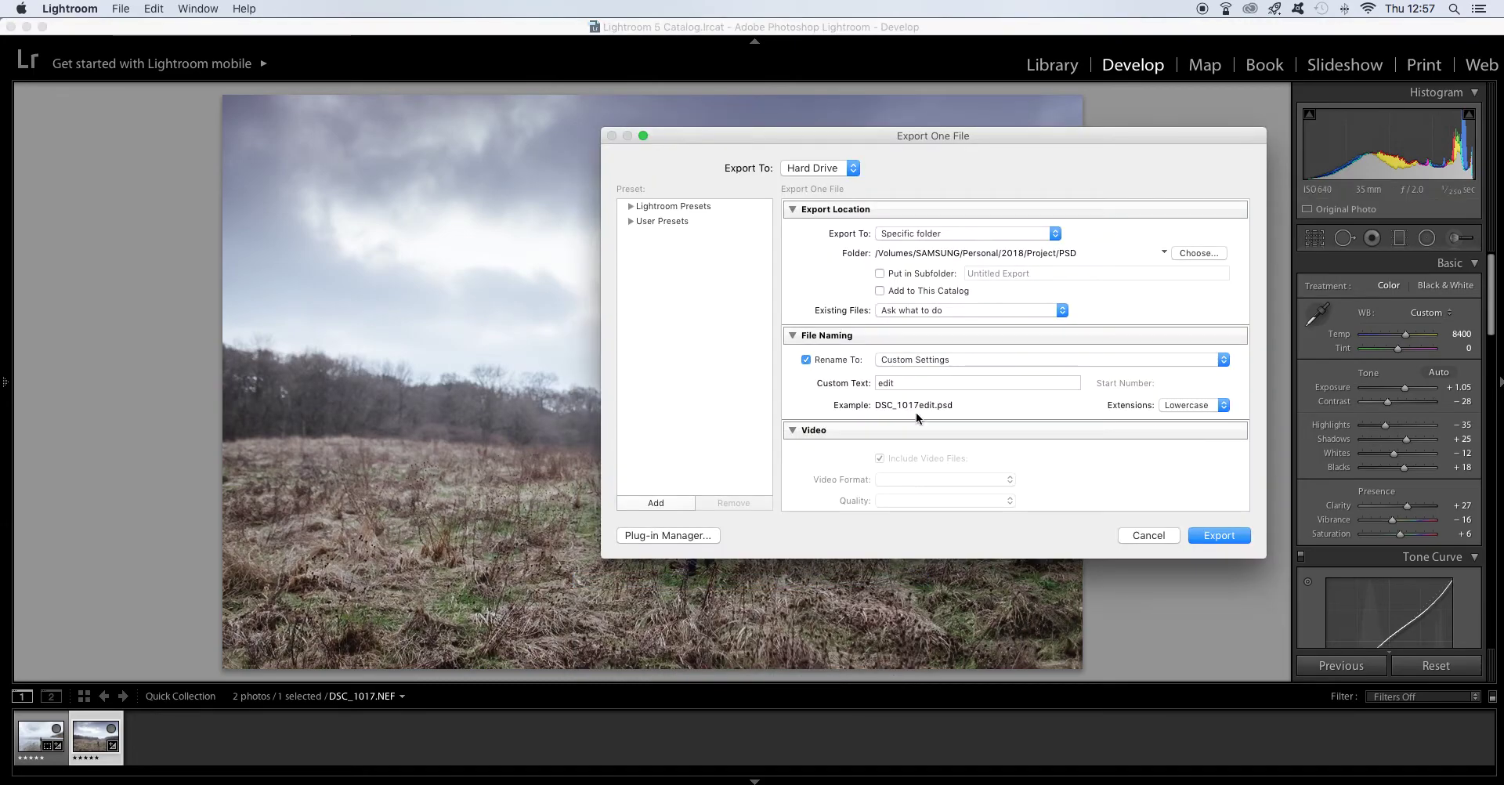
scroll(916, 411, down, 5)
scroll(920, 416, up, 3)
scroll(920, 416, up, 2)
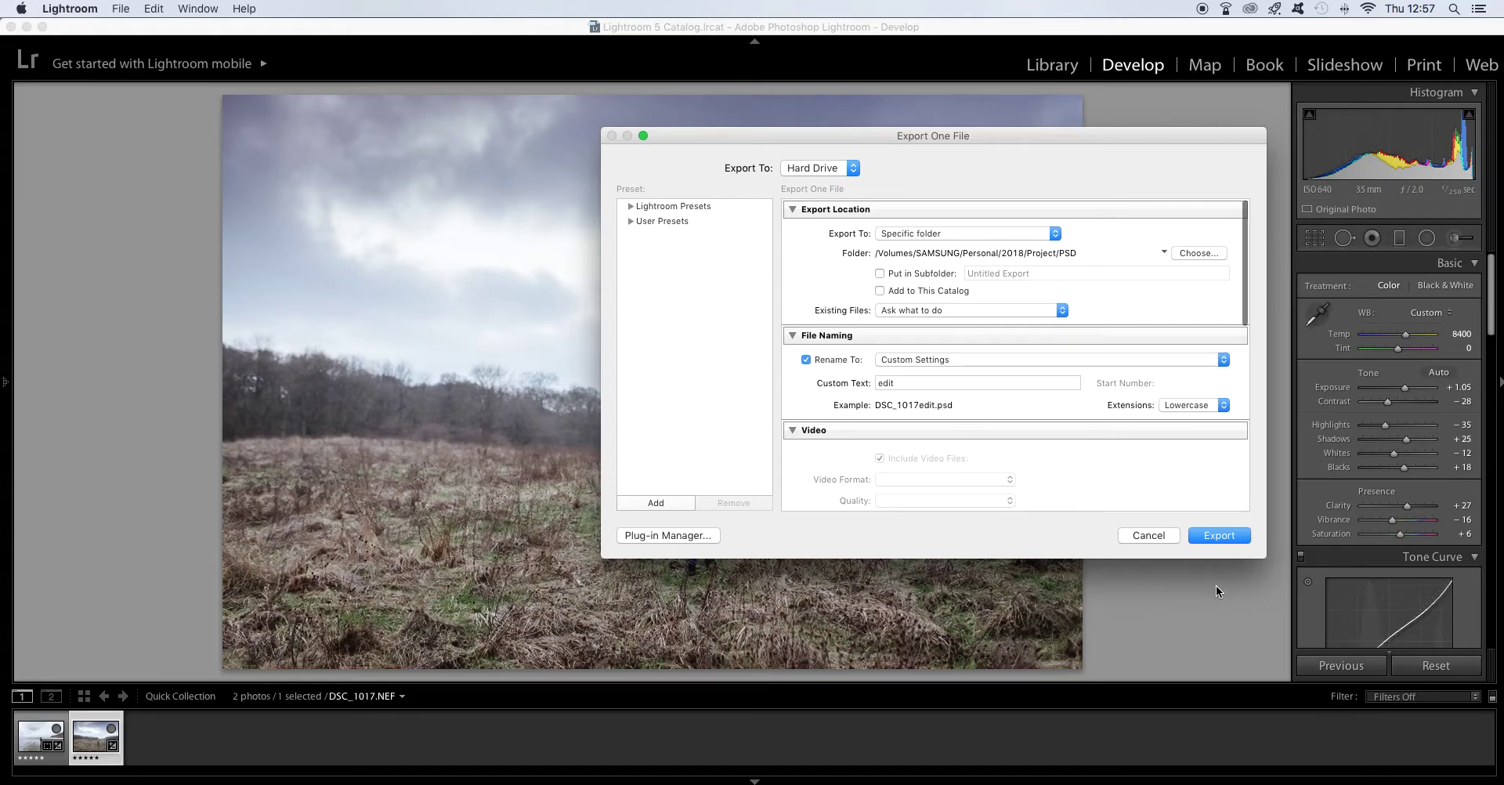
click(1217, 535)
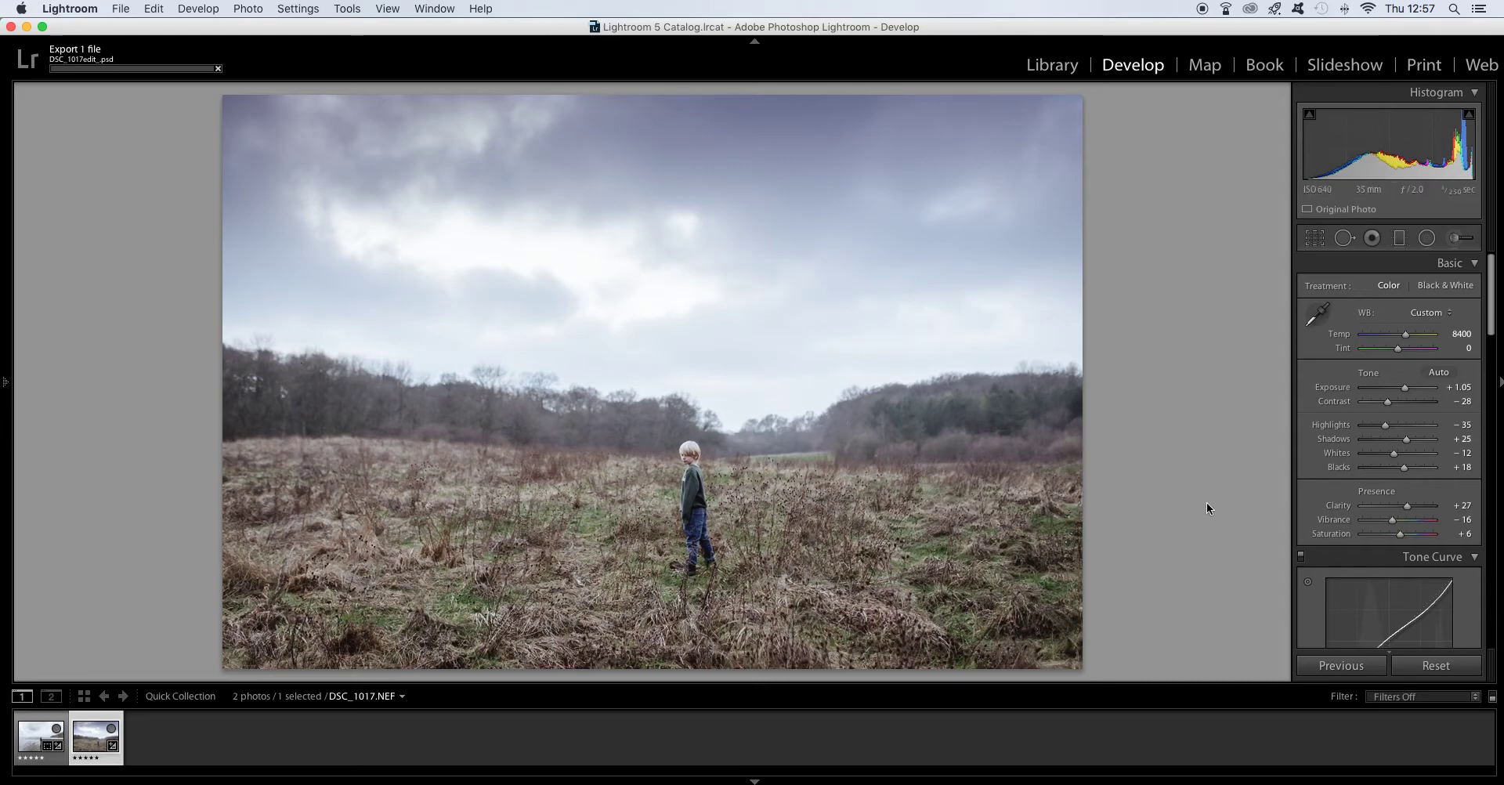
Switch to Finder and open the exported DSC_1017edit_.psd in Photoshop
click(27, 27)
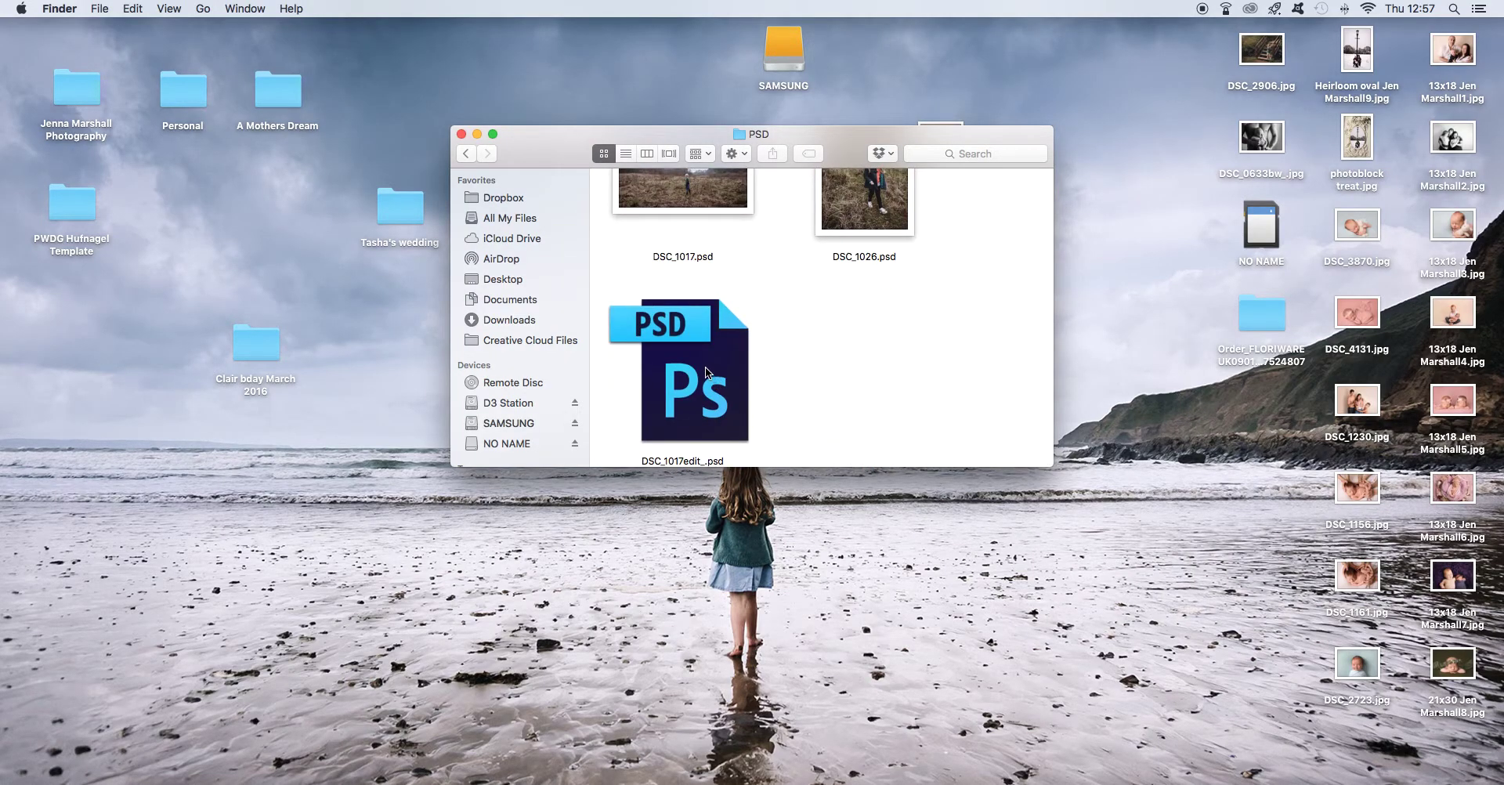
click(706, 366)
double_click(706, 367)
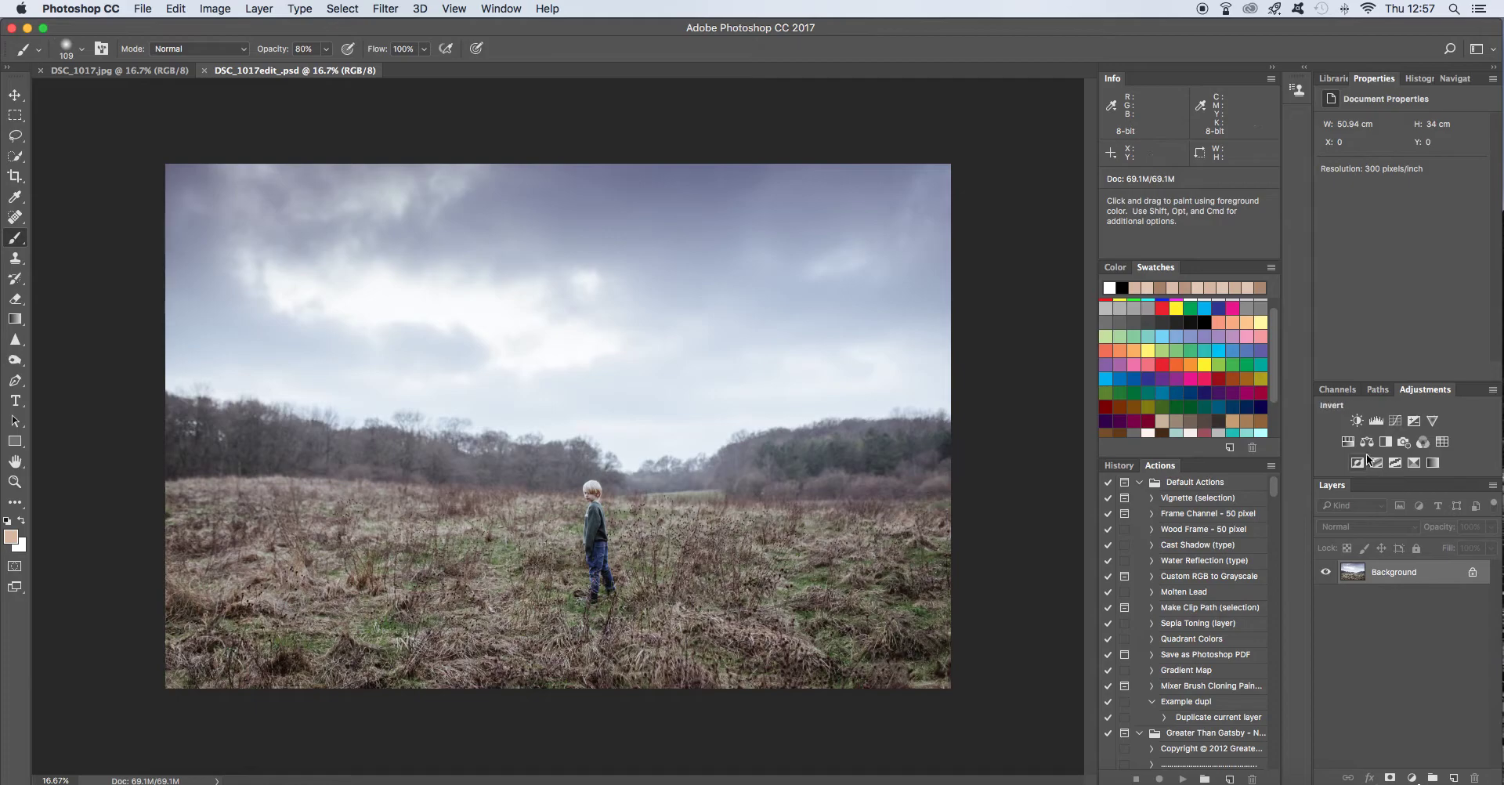
Add a Levels adjustment layer with the white input level at 254, compare its effect, and flatten the image
click(1376, 420)
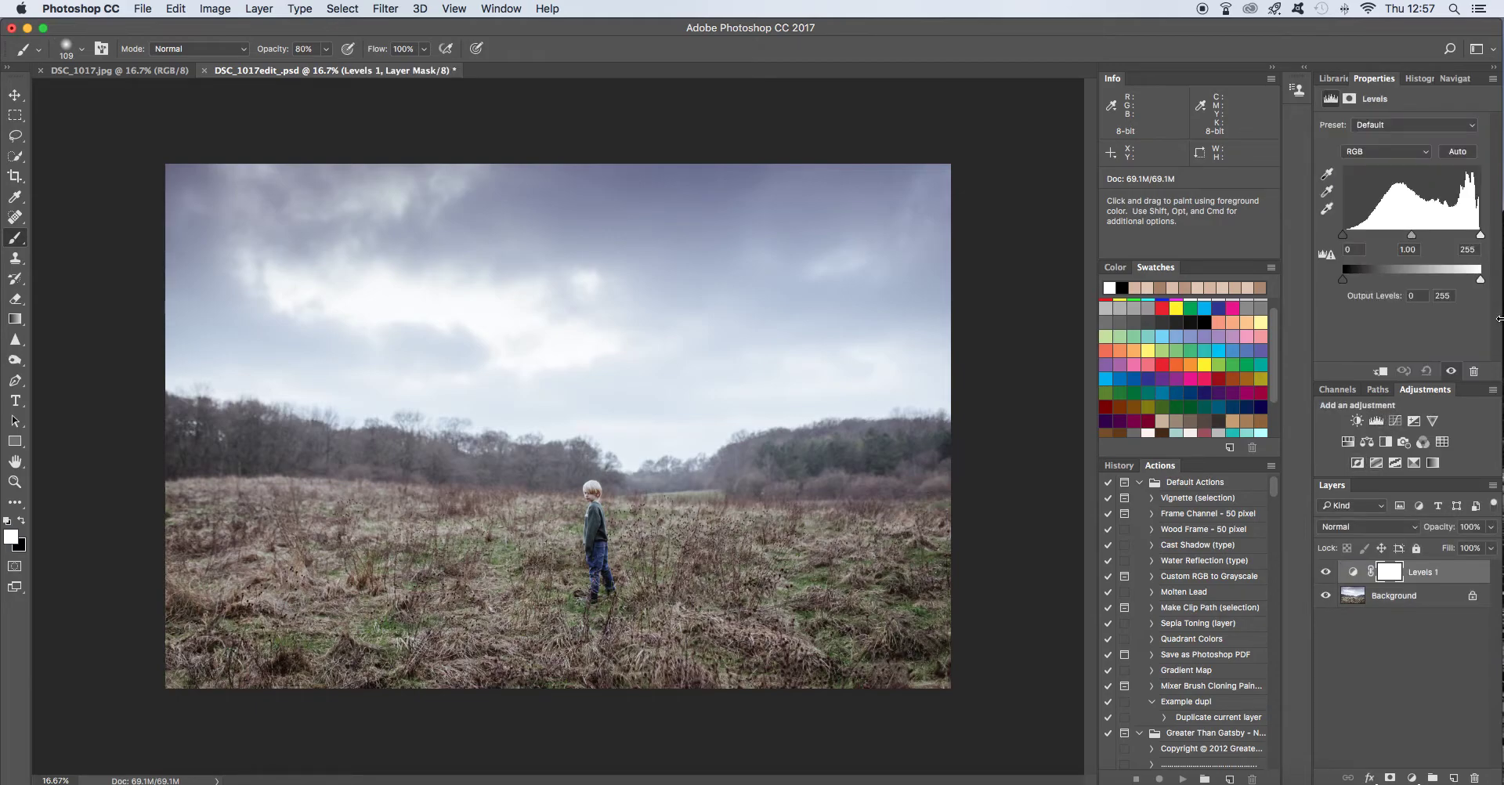
alt+click(1480, 236)
drag(1480, 238, 1480, 237)
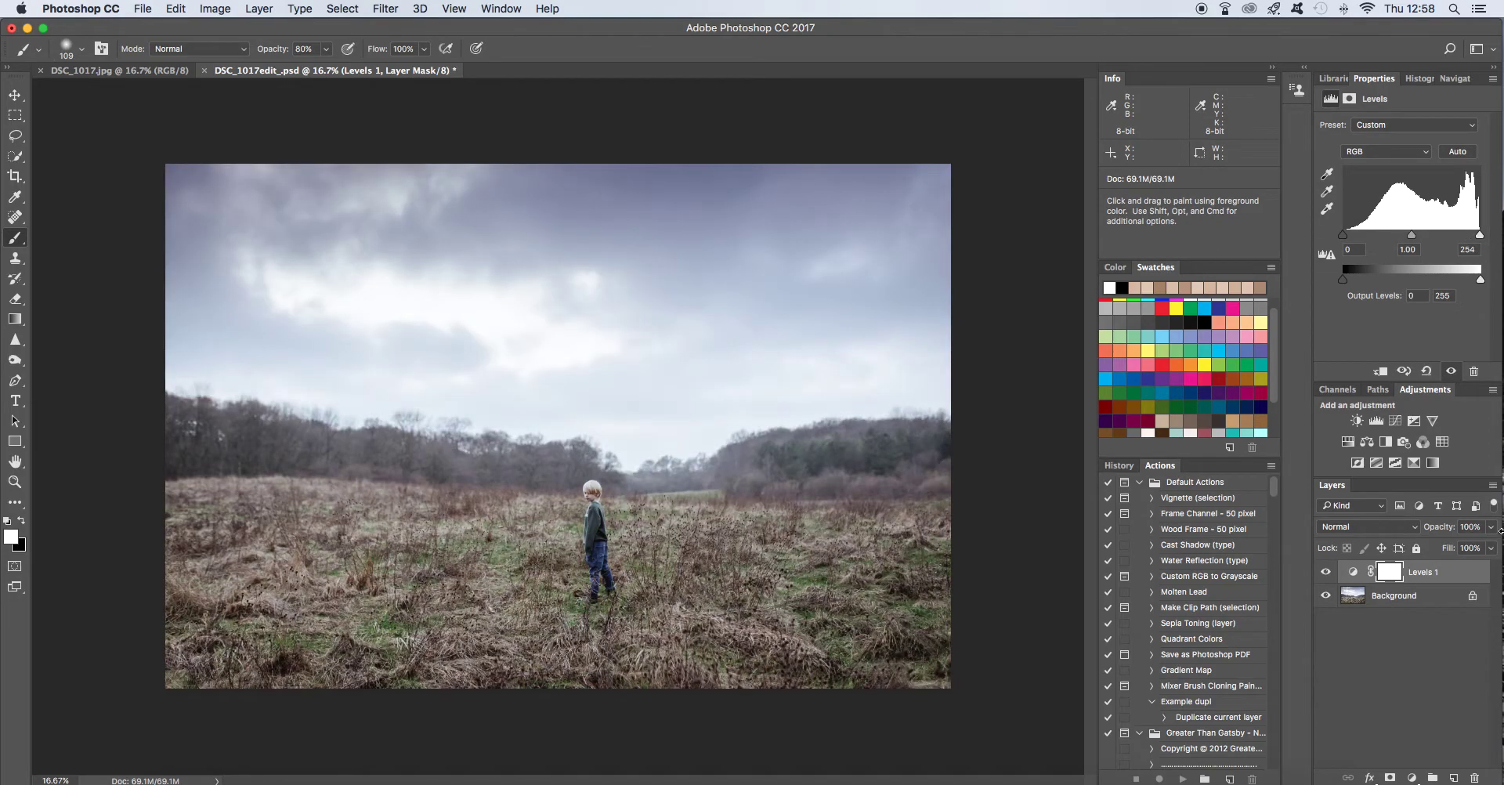
click(1326, 573)
click(1325, 573)
click(249, 12)
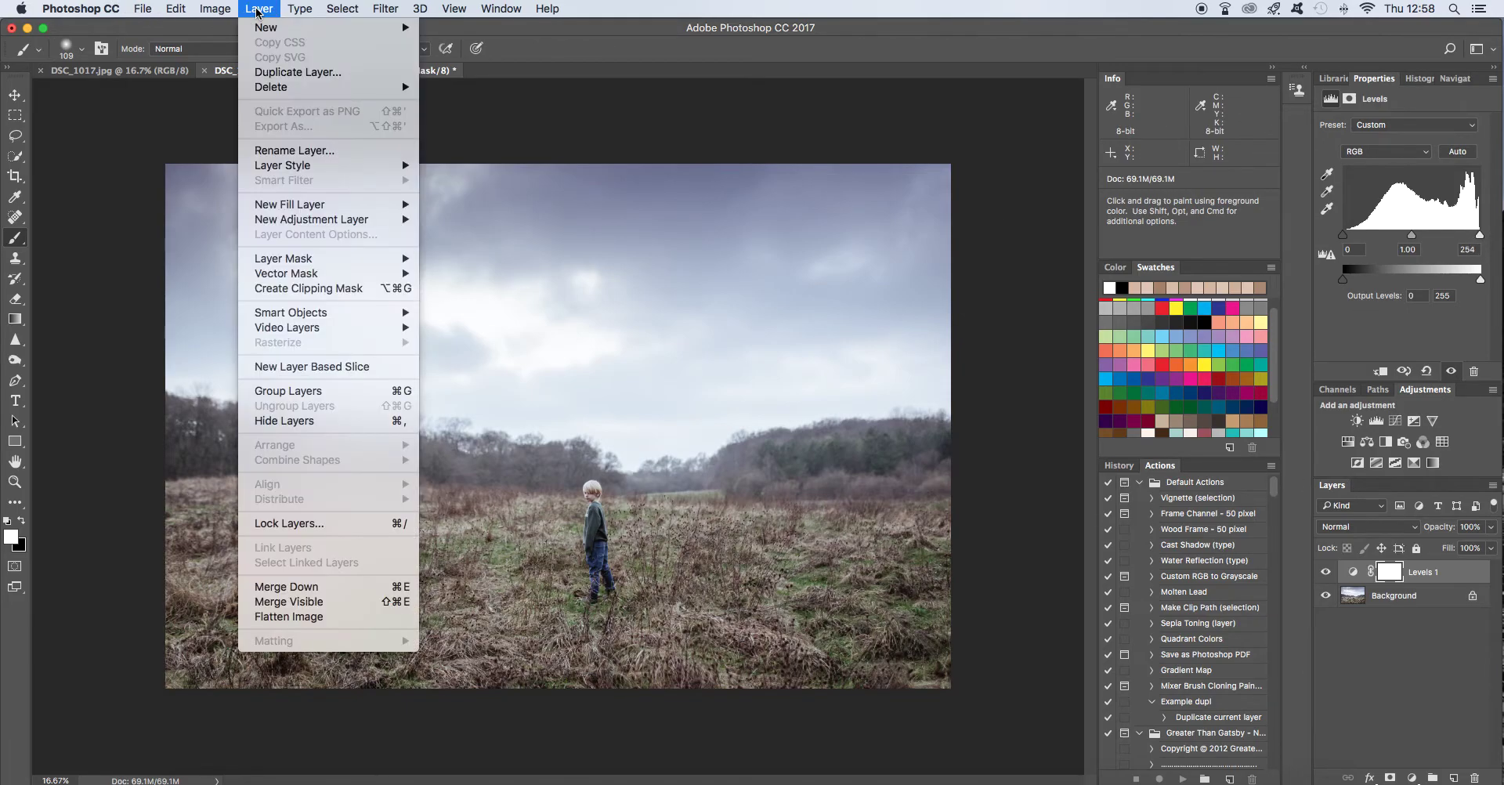
click(319, 617)
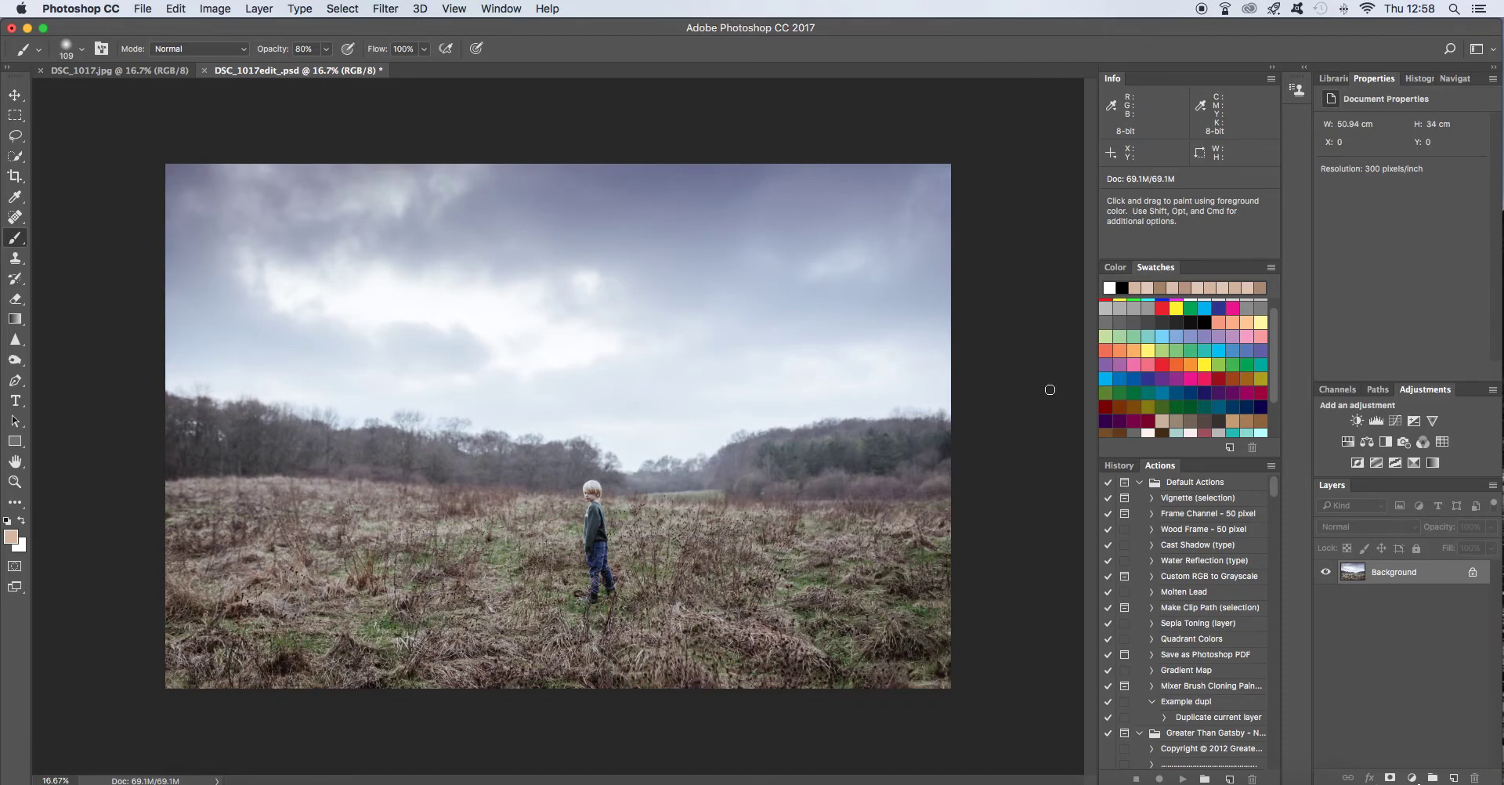
Compare the original DSC_1017.jpg with the edited PSD by switching between the two open documents
click(107, 69)
click(271, 74)
click(125, 72)
click(269, 74)
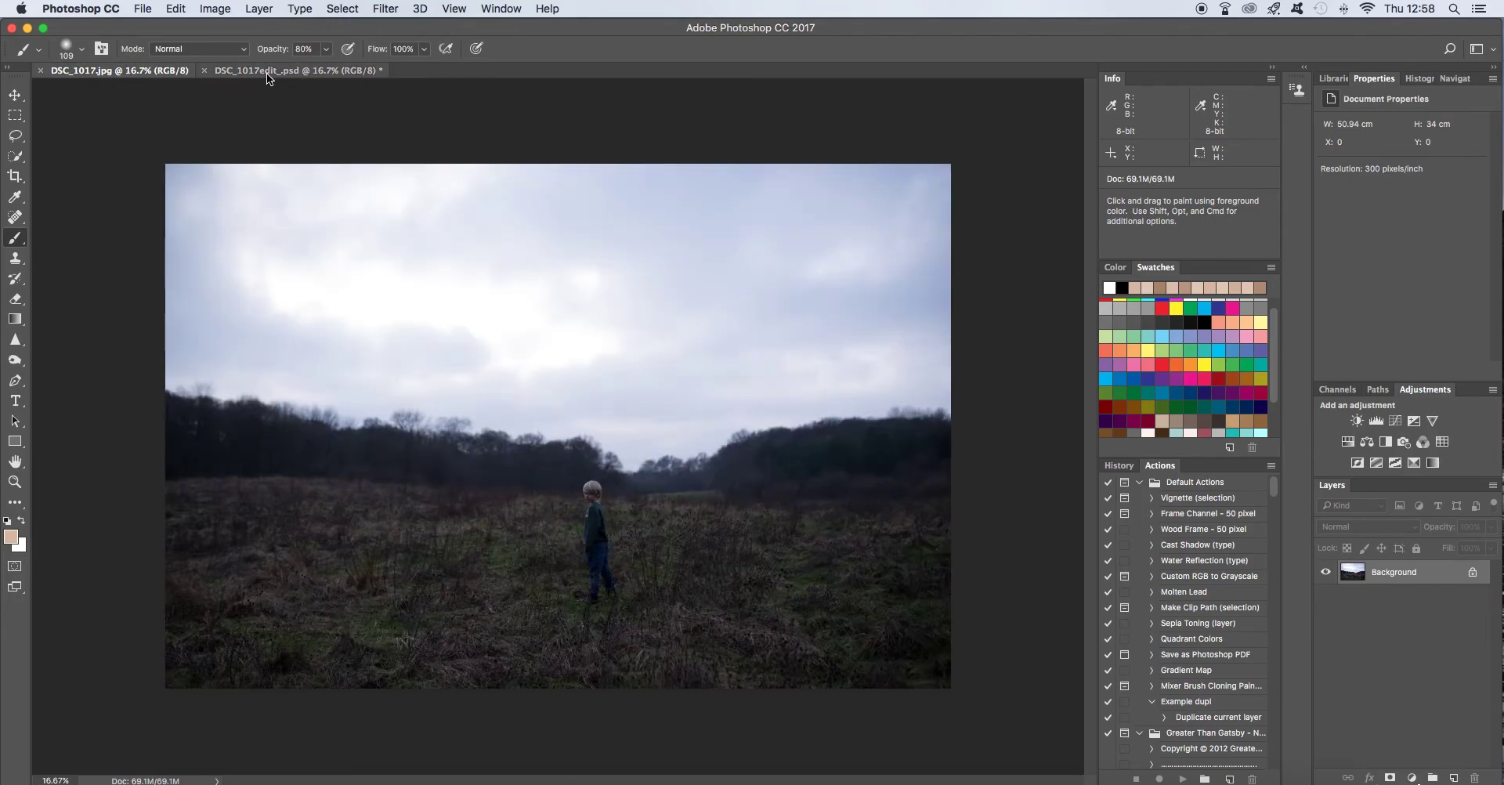